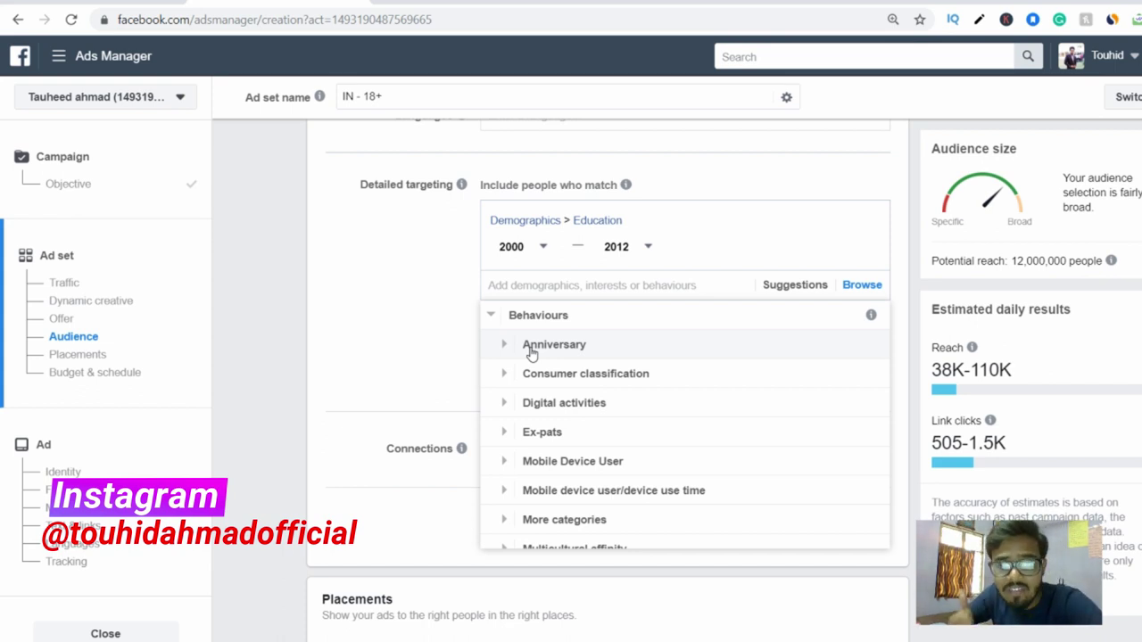
Step: Expand the Anniversary category under Behaviours and examine its within 61-90 days targeting option
click(531, 351)
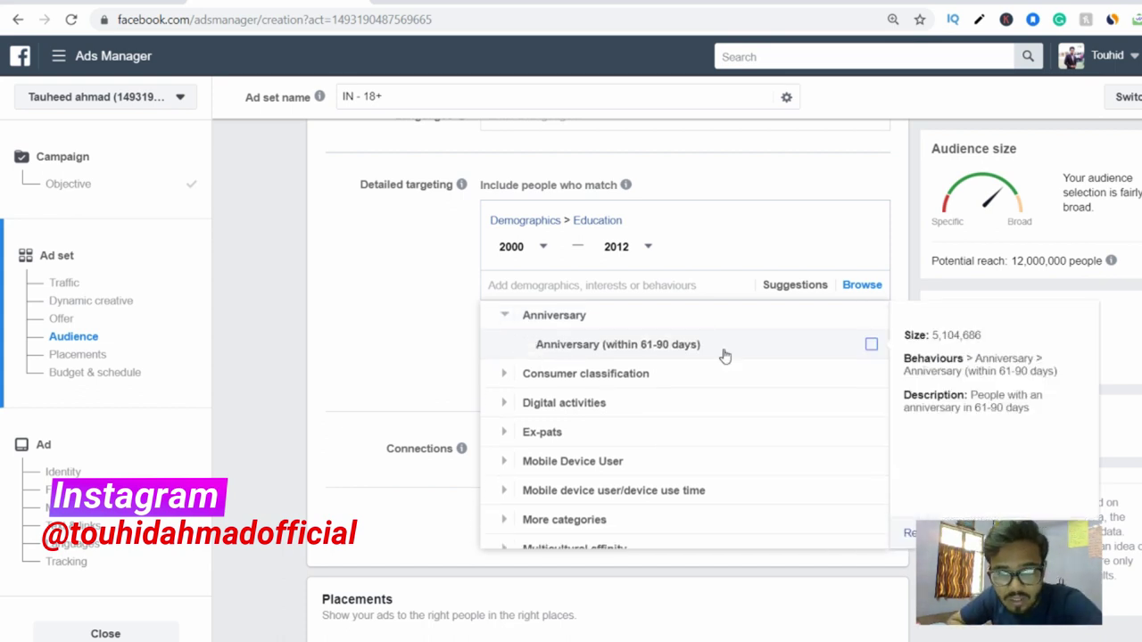
mouse_move(685, 361)
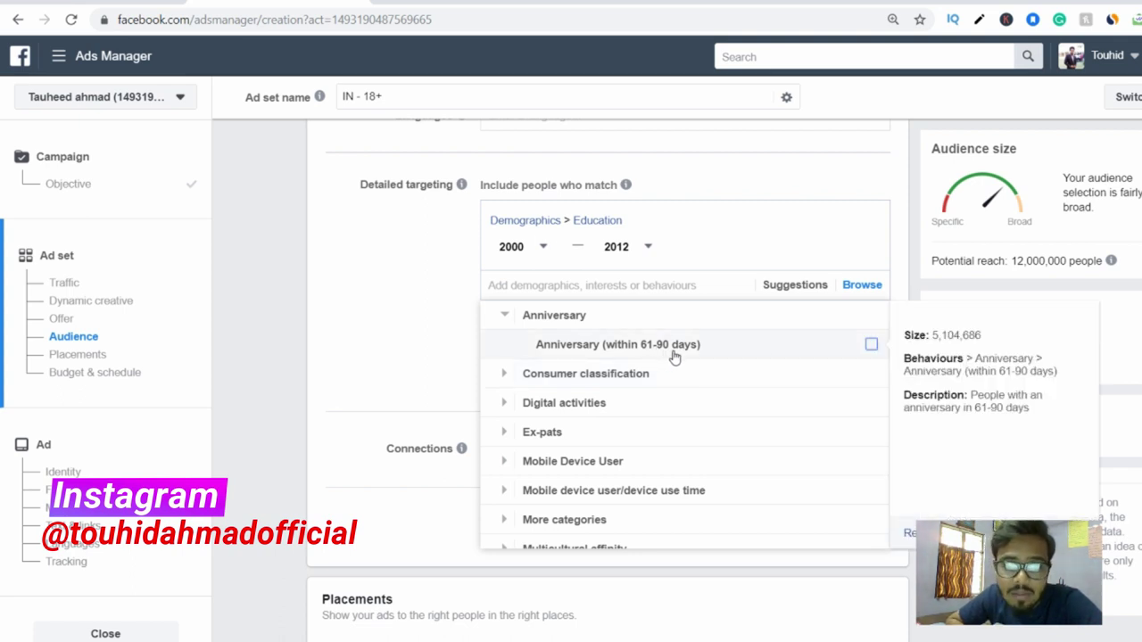
scroll(686, 357, up, 1)
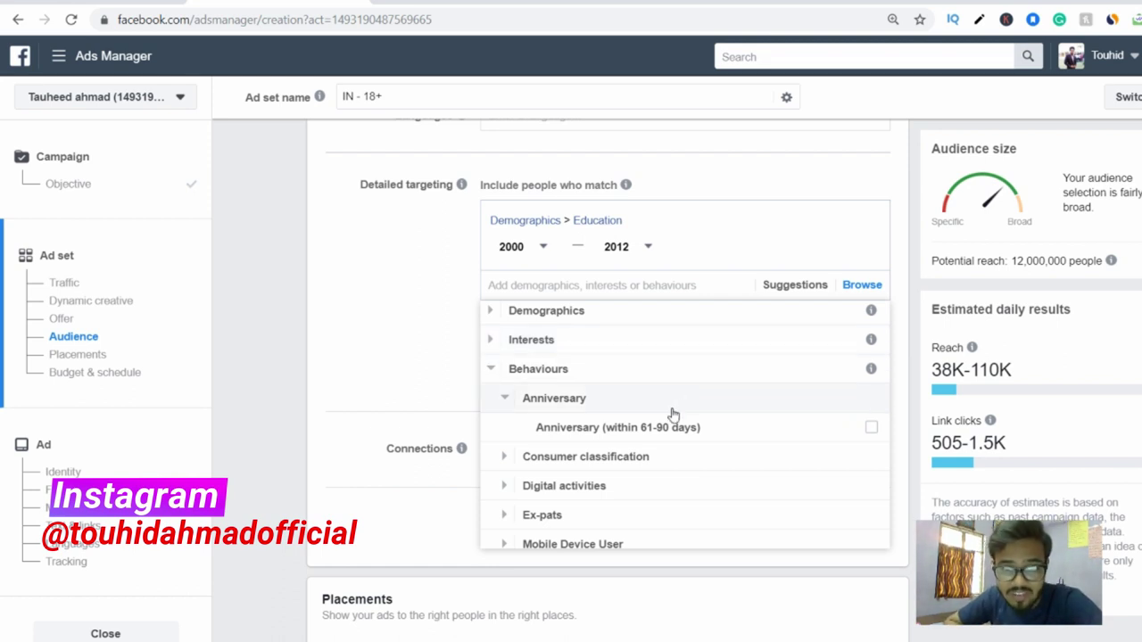
scroll(672, 415, down, 1)
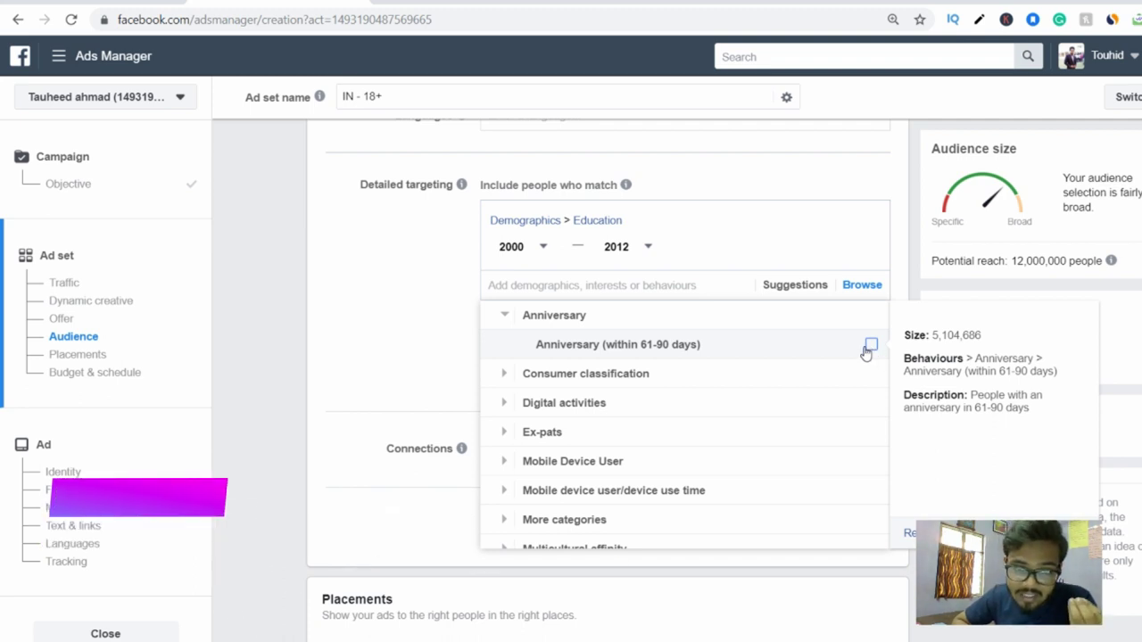
Step: Examine the India high-value goods options under Consumer classification and collapse that category
click(640, 374)
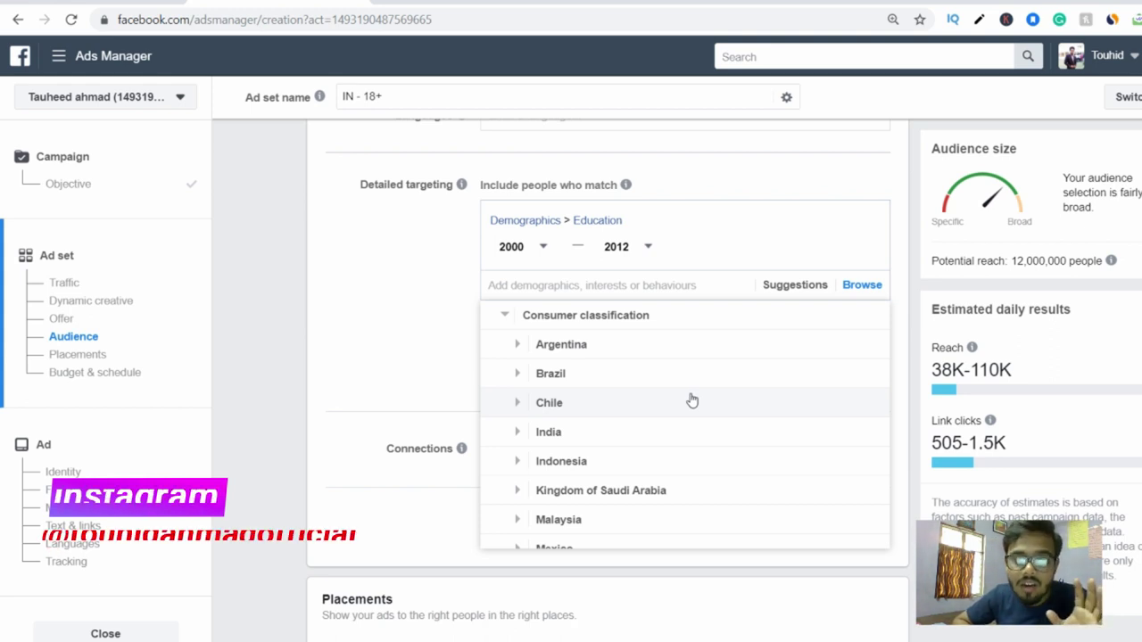
click(594, 433)
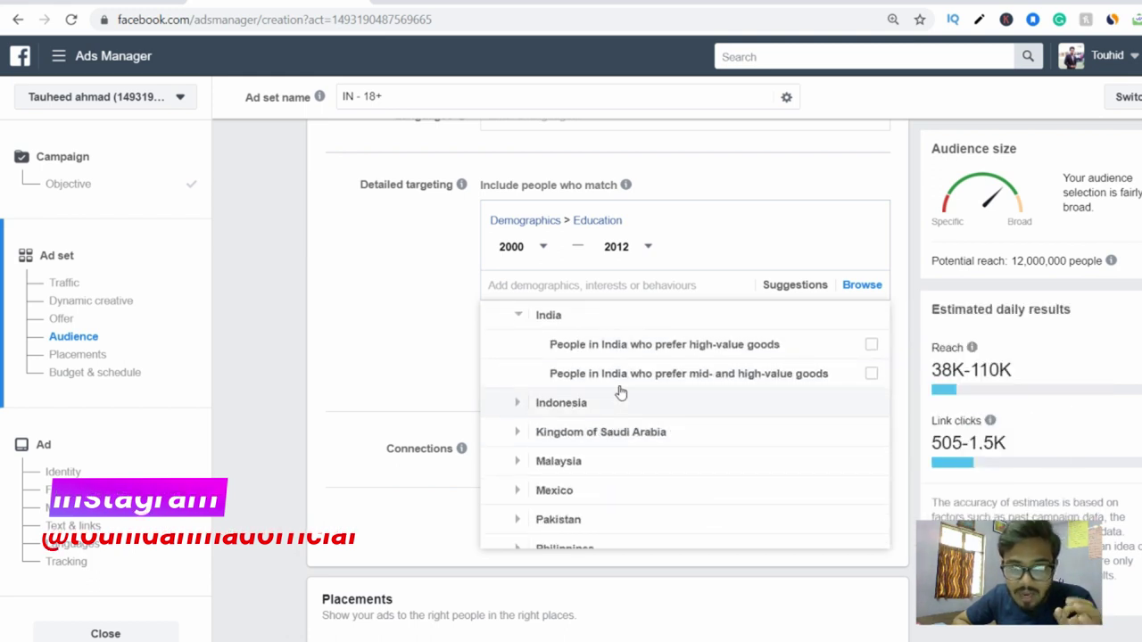
mouse_move(575, 349)
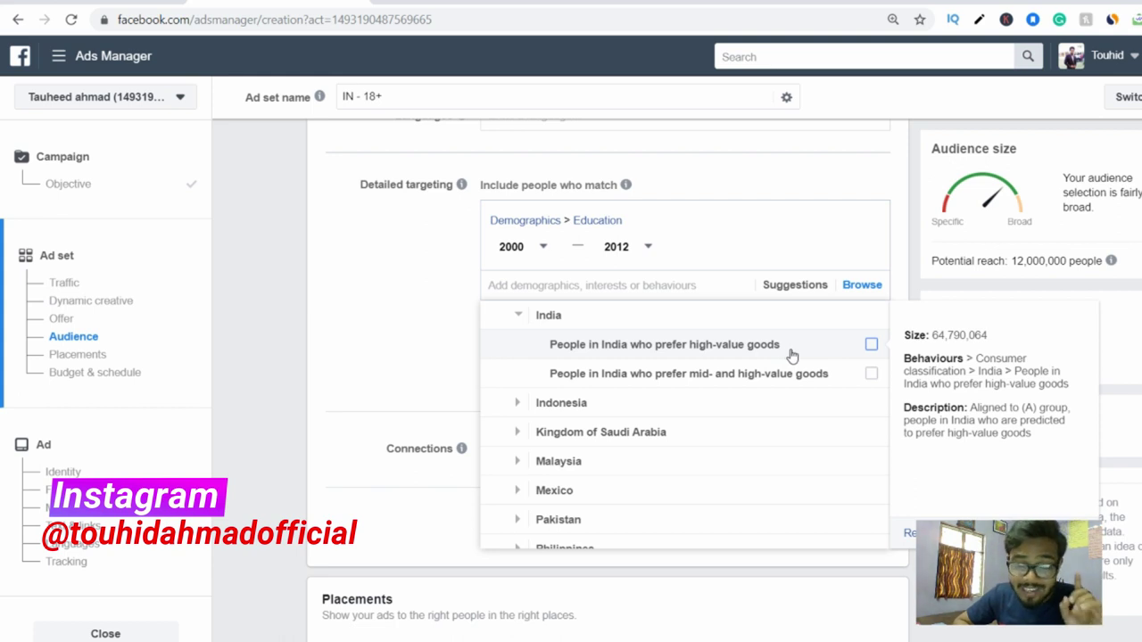
scroll(795, 369, up, 1)
scroll(795, 369, up, 2)
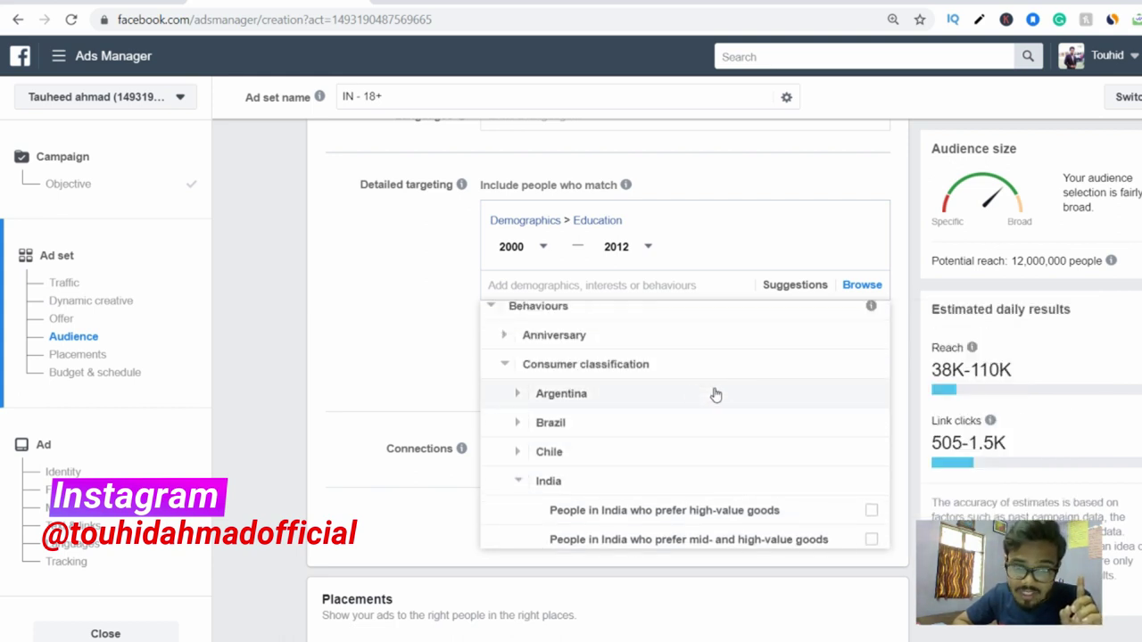
click(505, 367)
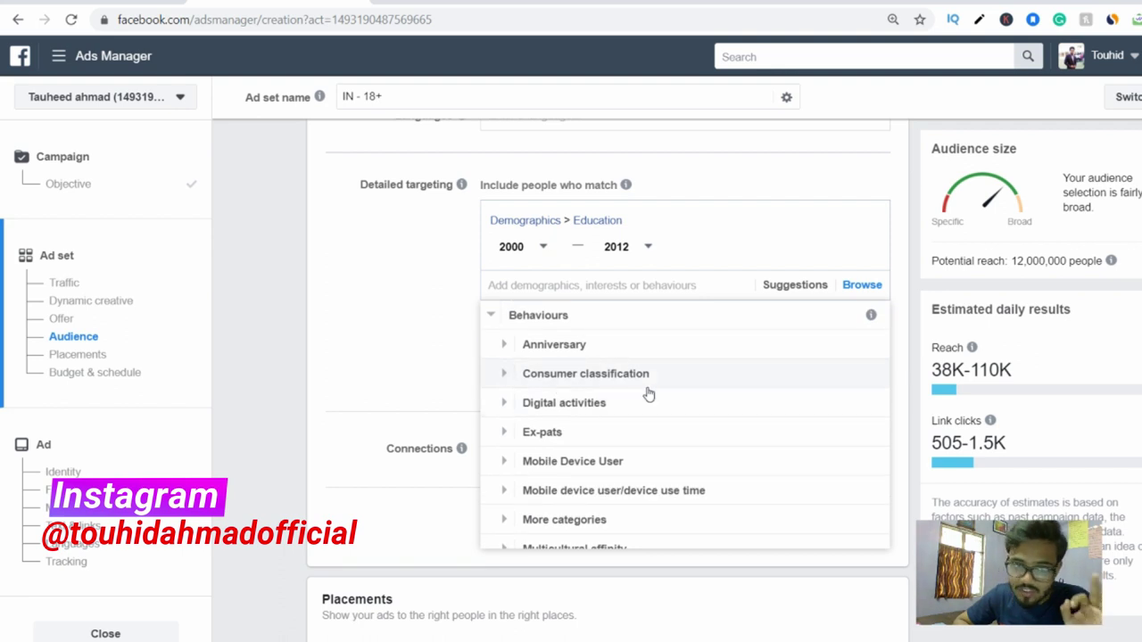
Step: Expand Digital activities and examine the console gamers, early technology adopters and Facebook Payments users options
click(597, 402)
mouse_move(672, 405)
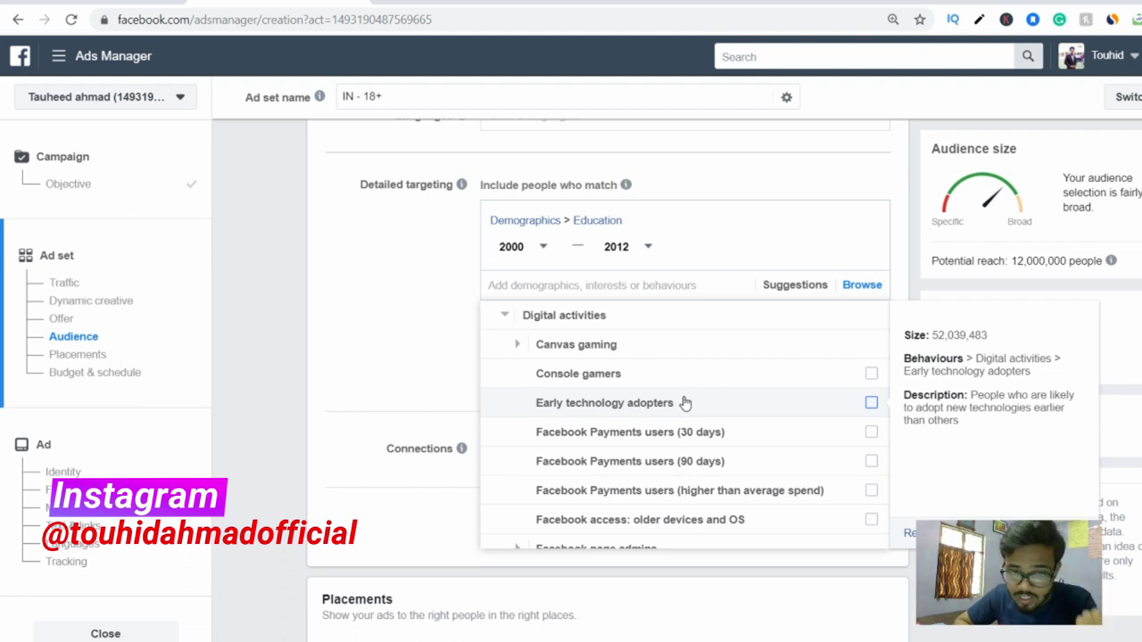
mouse_move(696, 382)
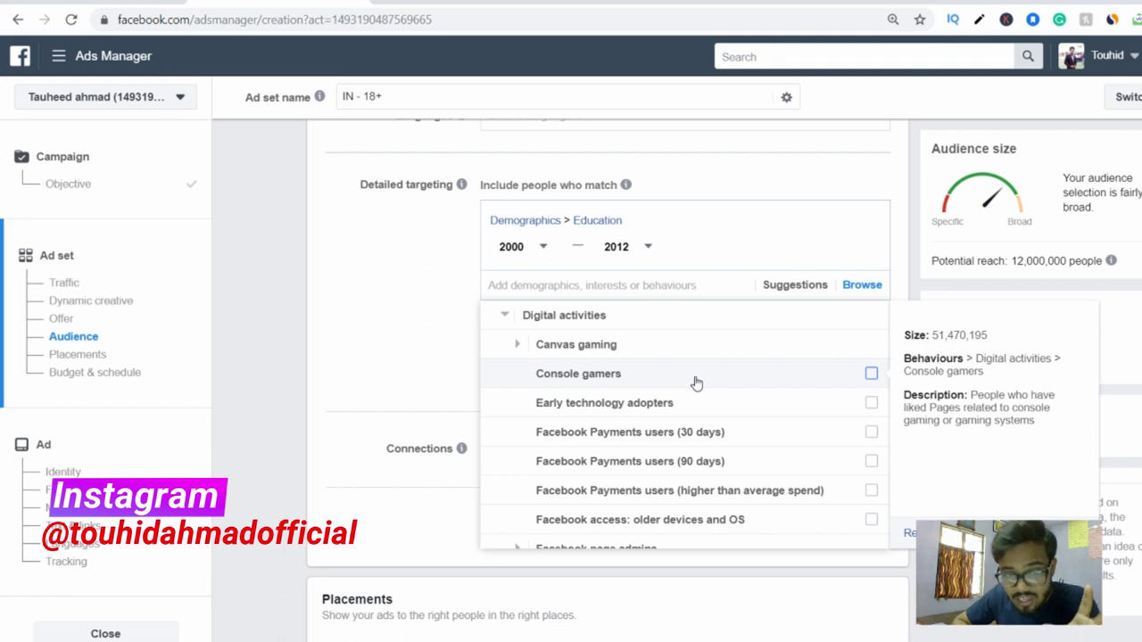
scroll(719, 395, down, 1)
scroll(720, 395, down, 1)
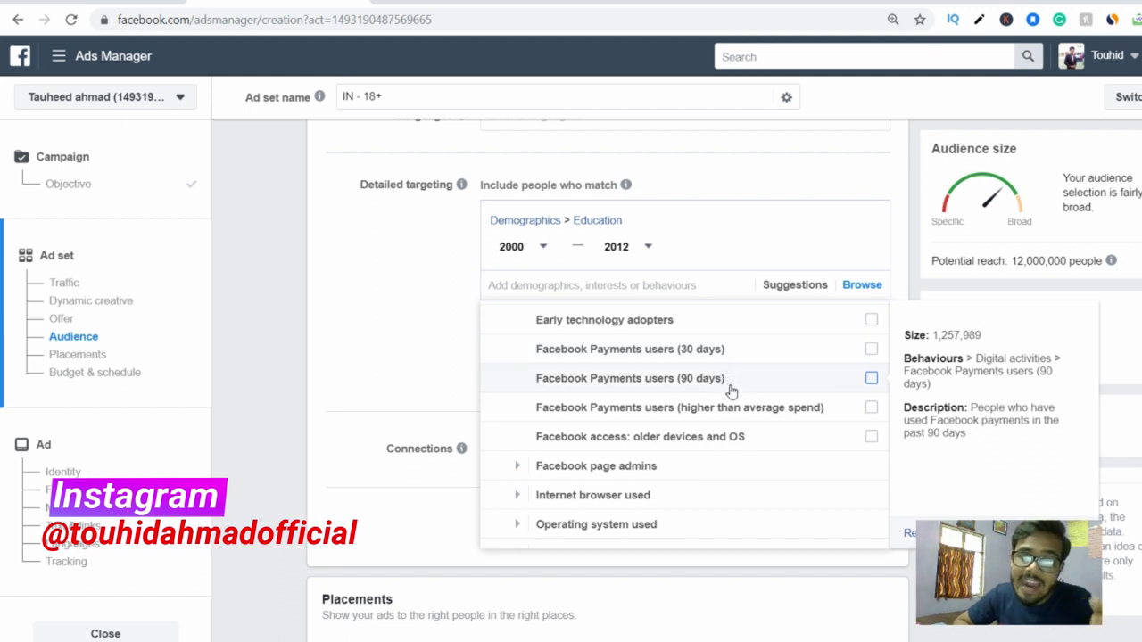
mouse_move(733, 399)
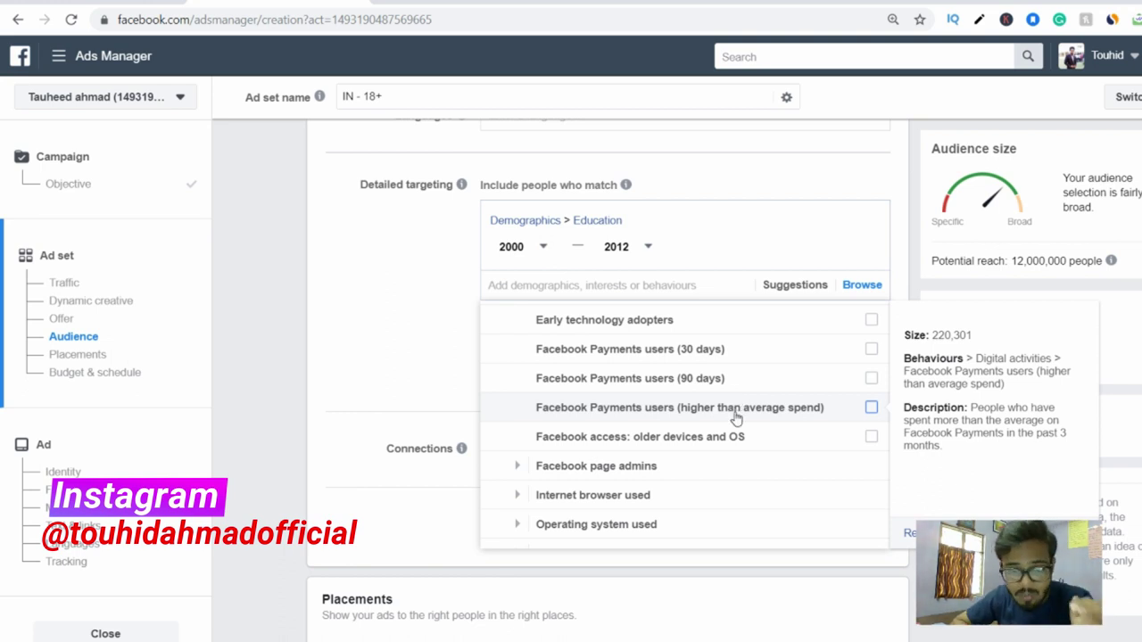
scroll(739, 415, down, 1)
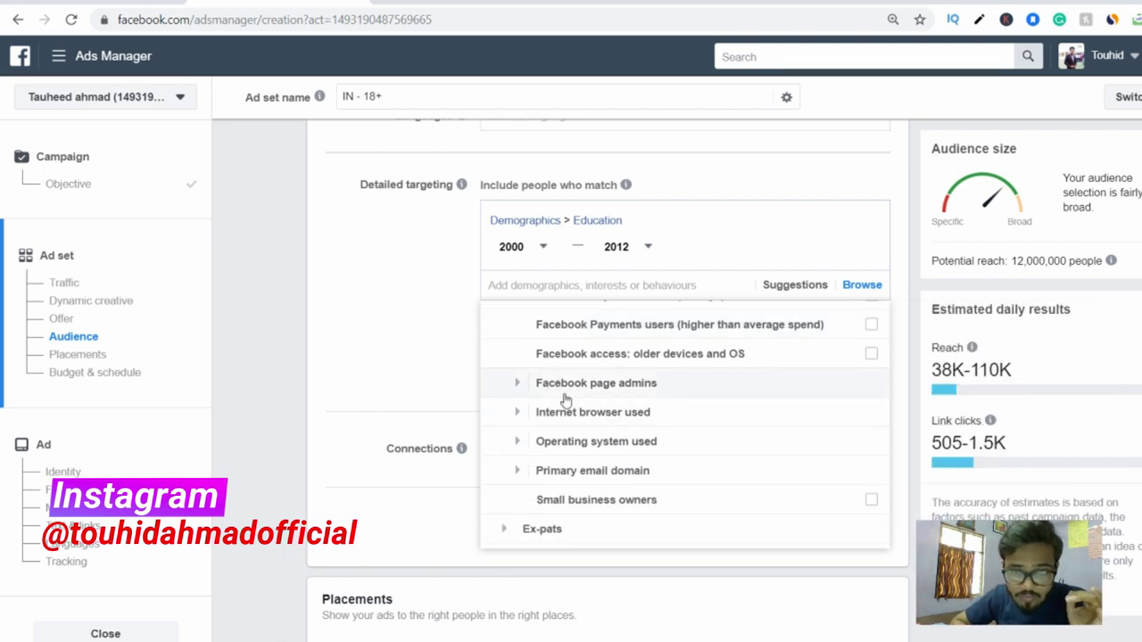
Step: Expand Facebook page admins and examine its page types, from Business to Travel and tourism
click(670, 390)
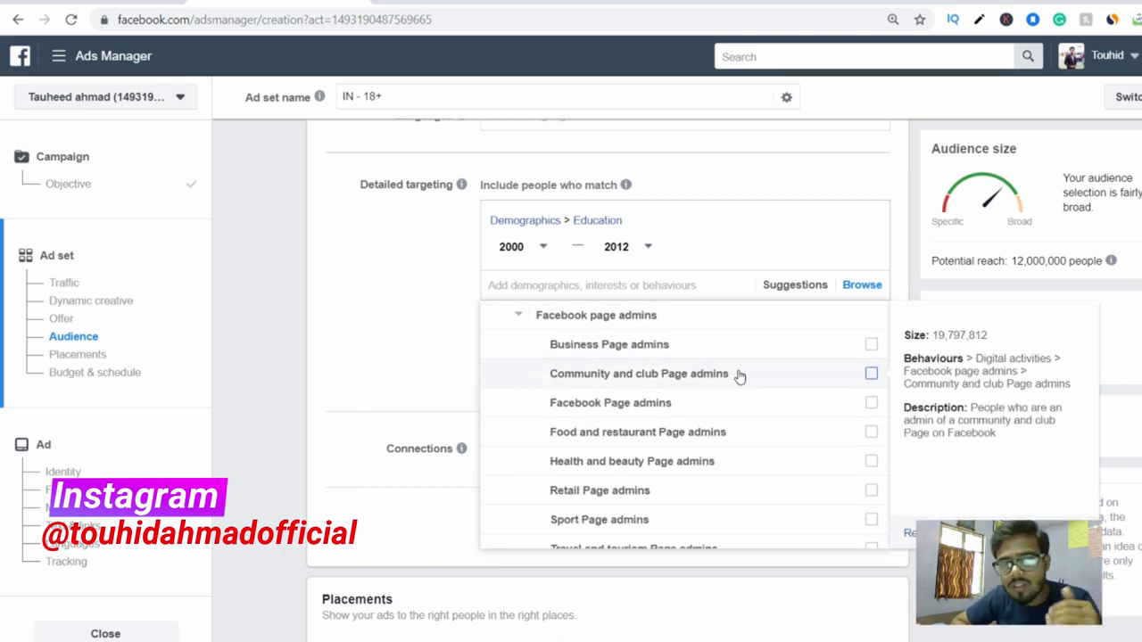
scroll(739, 380, down, 1)
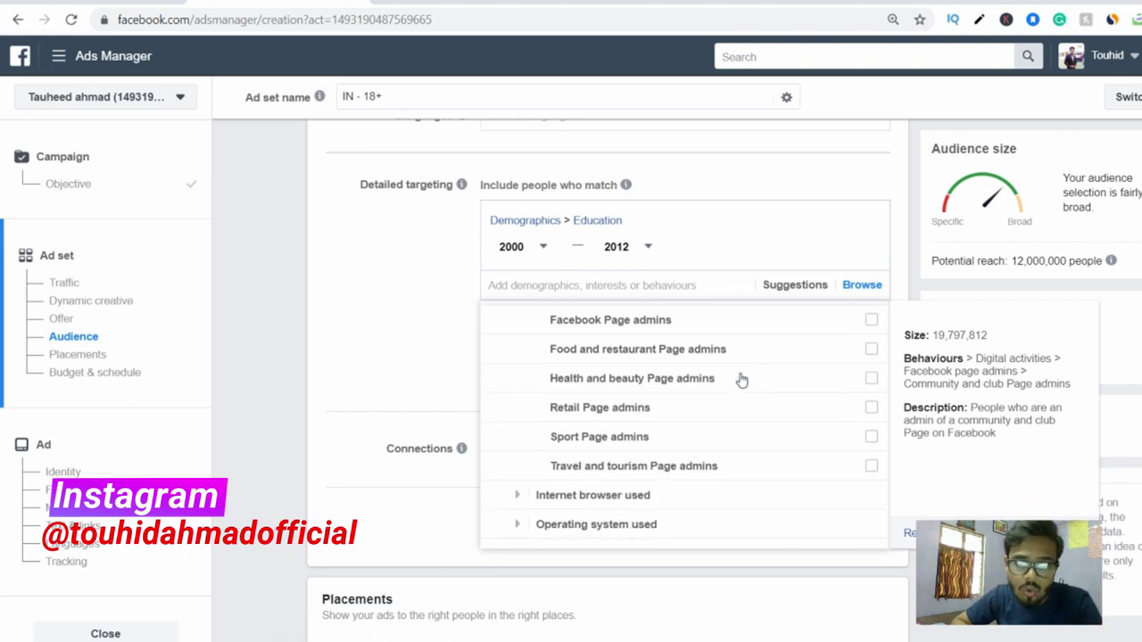
scroll(750, 404, up, 2)
scroll(750, 406, down, 1)
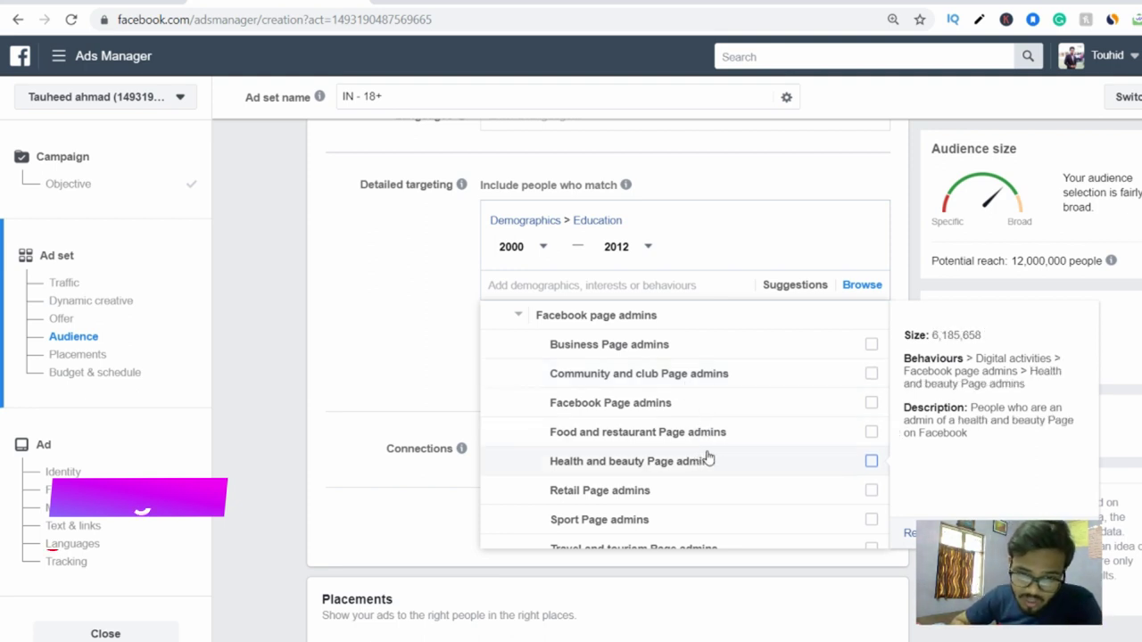
scroll(747, 454, down, 1)
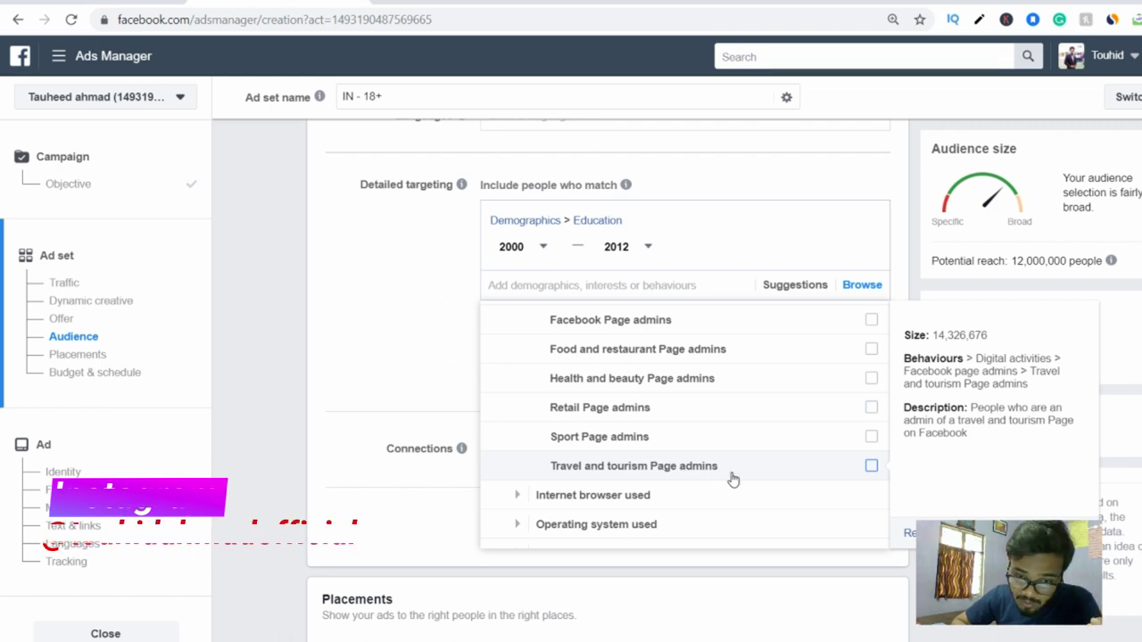
scroll(742, 480, down, 1)
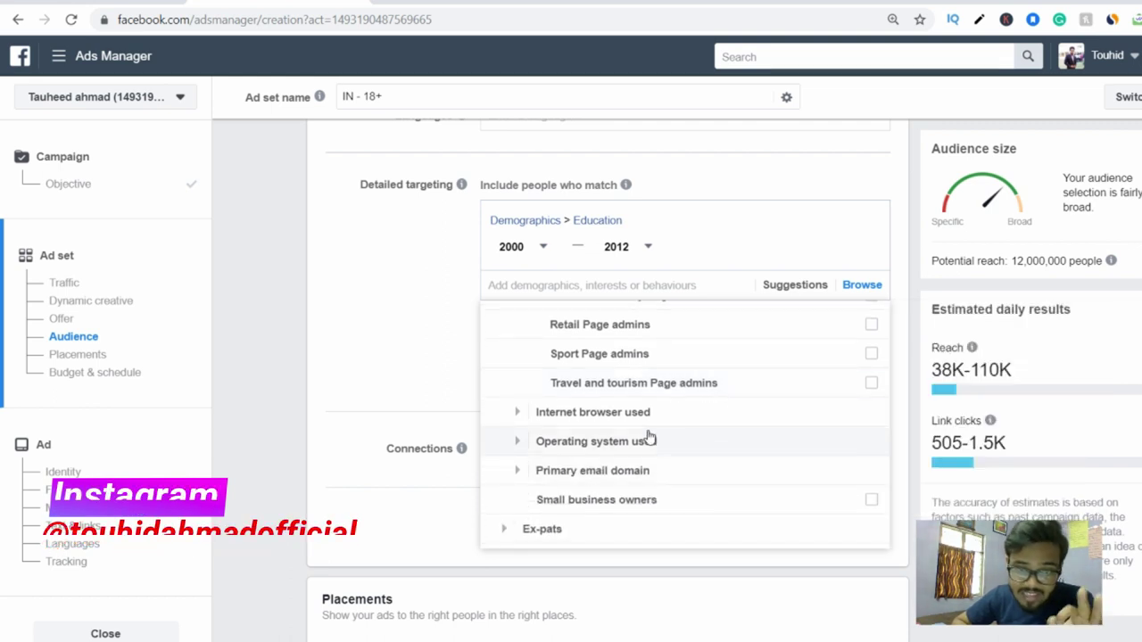
Step: Examine the remaining Digital activities options, including Small business owners, and collapse the Digital activities category
scroll(649, 436, down, 1)
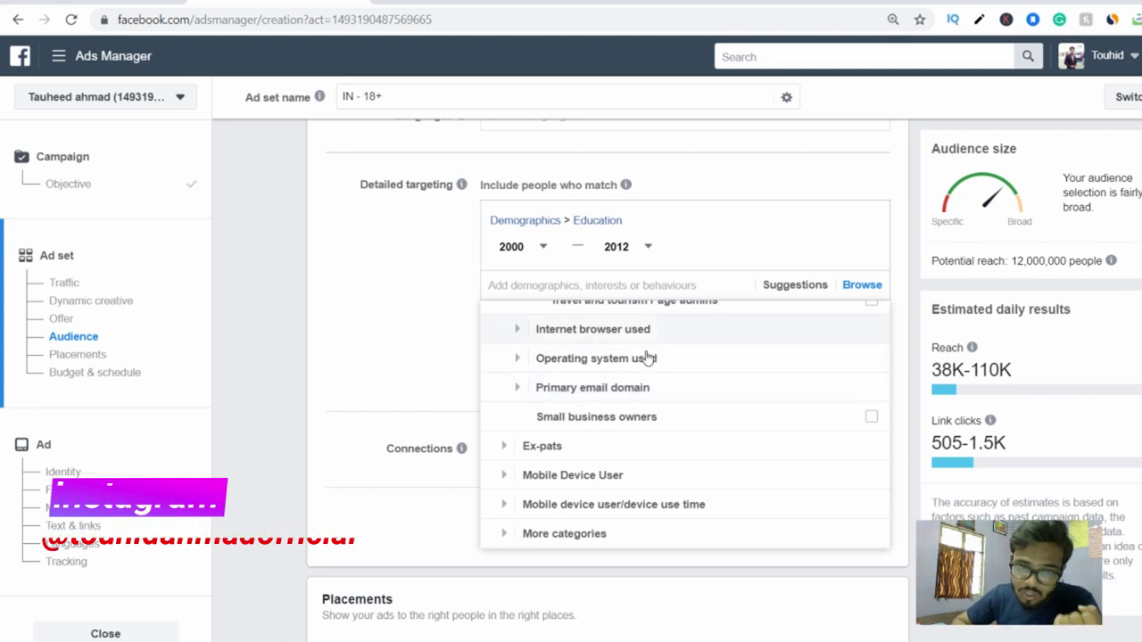
scroll(633, 375, down, 1)
scroll(616, 357, down, 1)
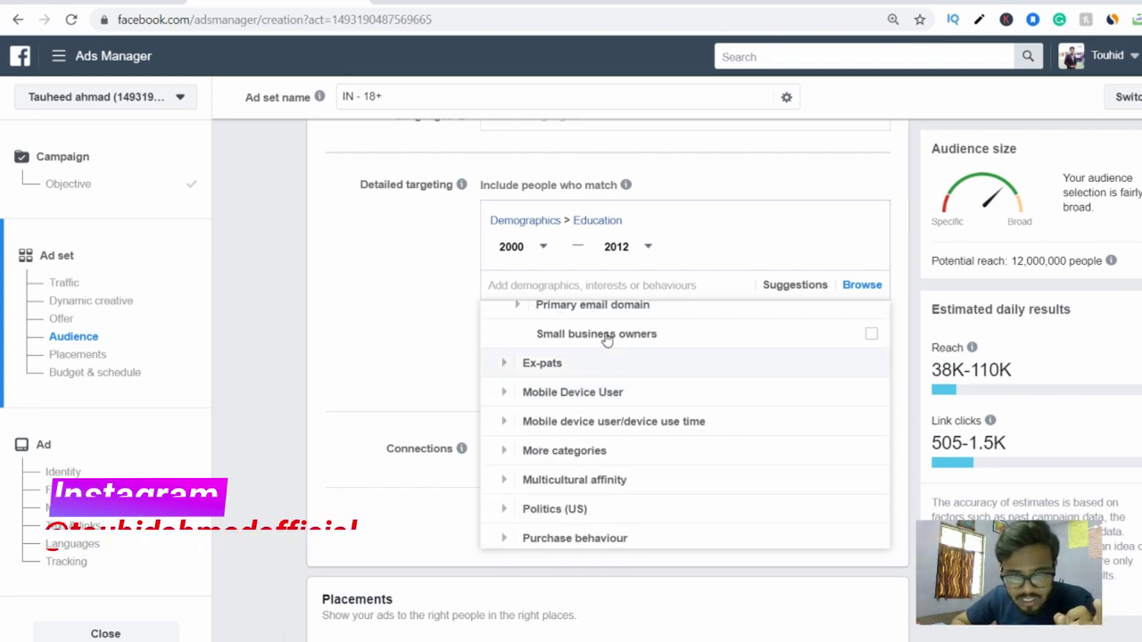
scroll(584, 366, down, 1)
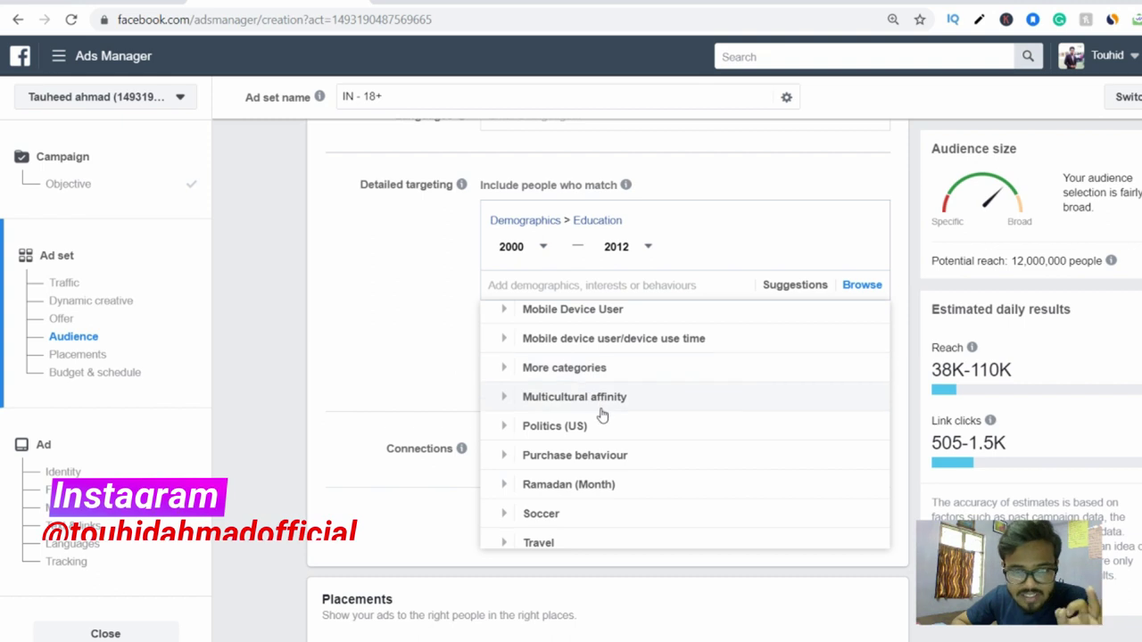
scroll(602, 410, up, 2)
scroll(603, 428, down, 1)
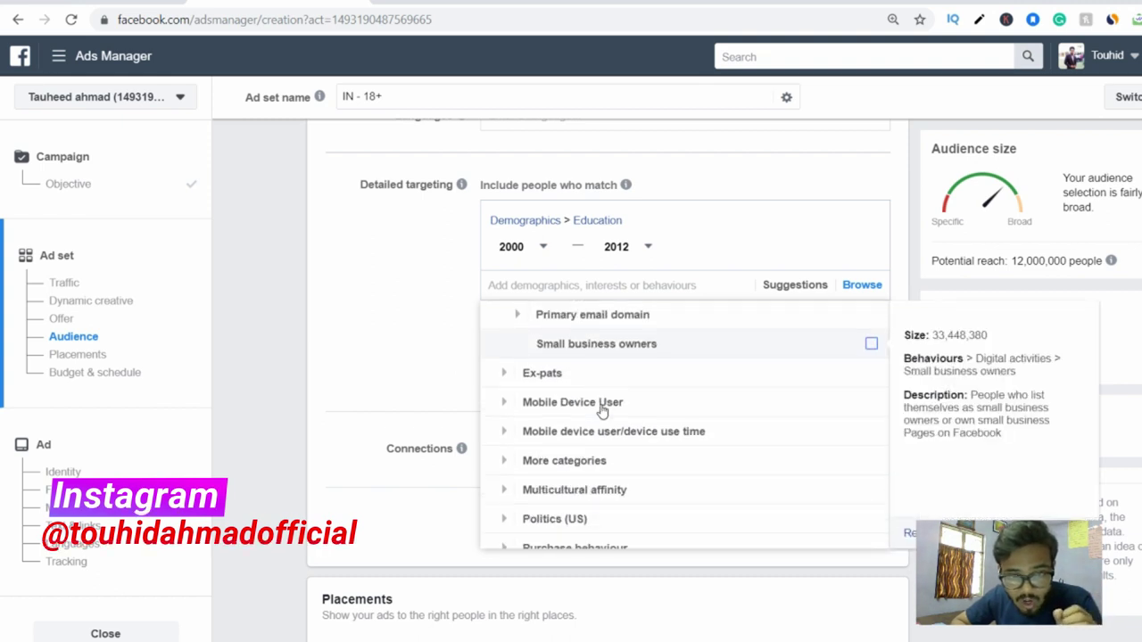
scroll(561, 365, up, 3)
scroll(551, 357, up, 3)
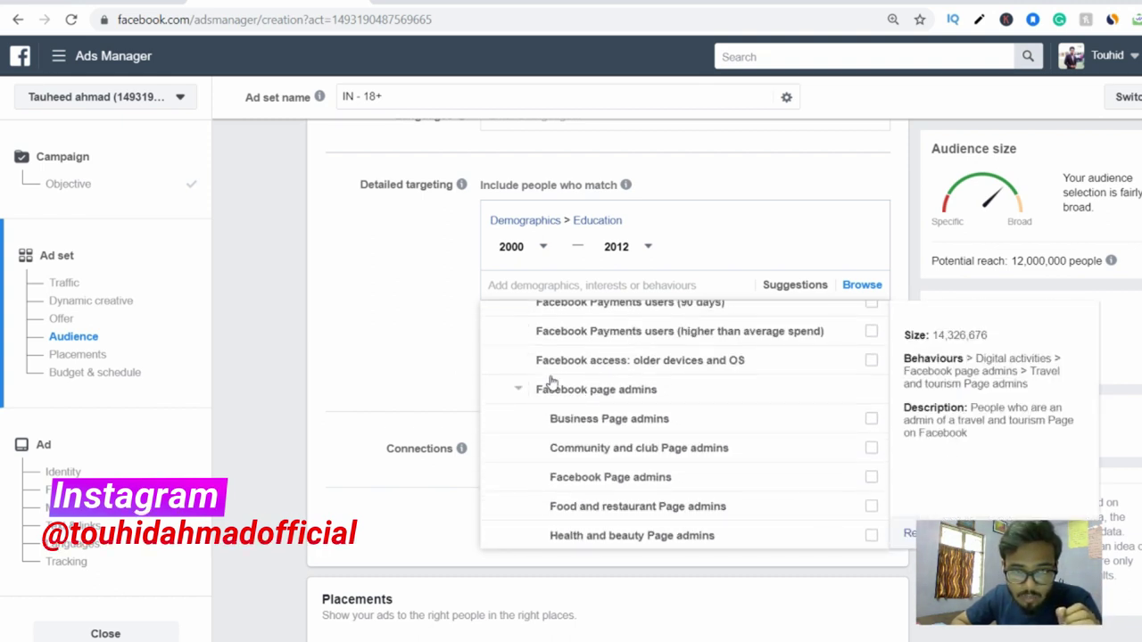
scroll(512, 388, up, 3)
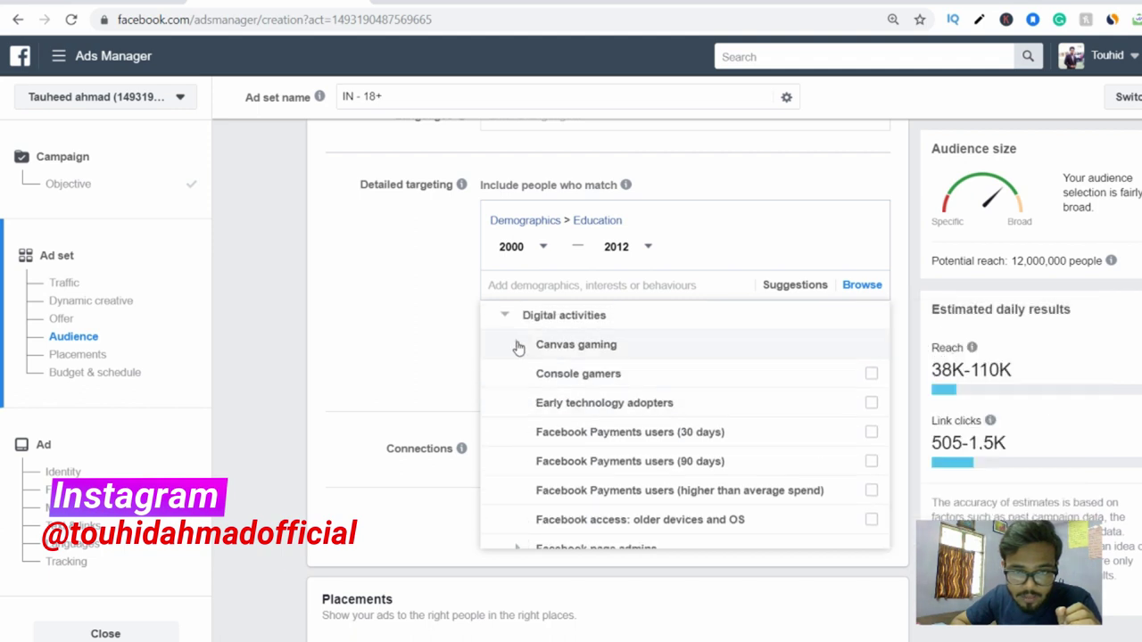
click(517, 344)
click(518, 317)
scroll(516, 374, up, 3)
click(505, 401)
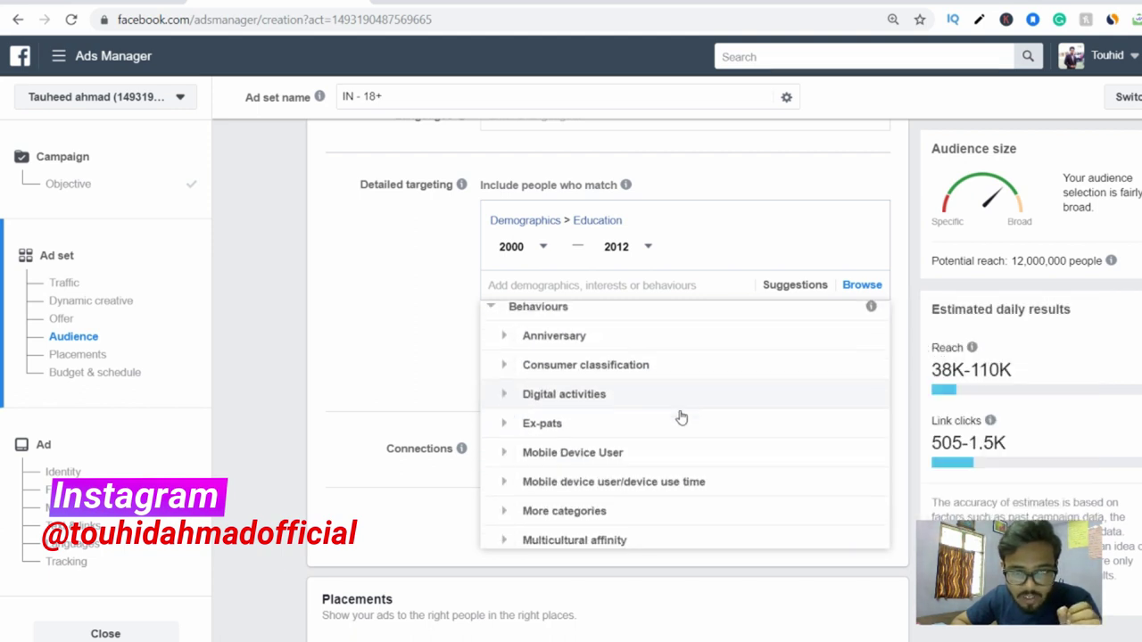
Step: Examine the device, Facebook access and new smartphone options under Mobile Device User and collapse that category
scroll(634, 395, down, 1)
scroll(618, 389, down, 1)
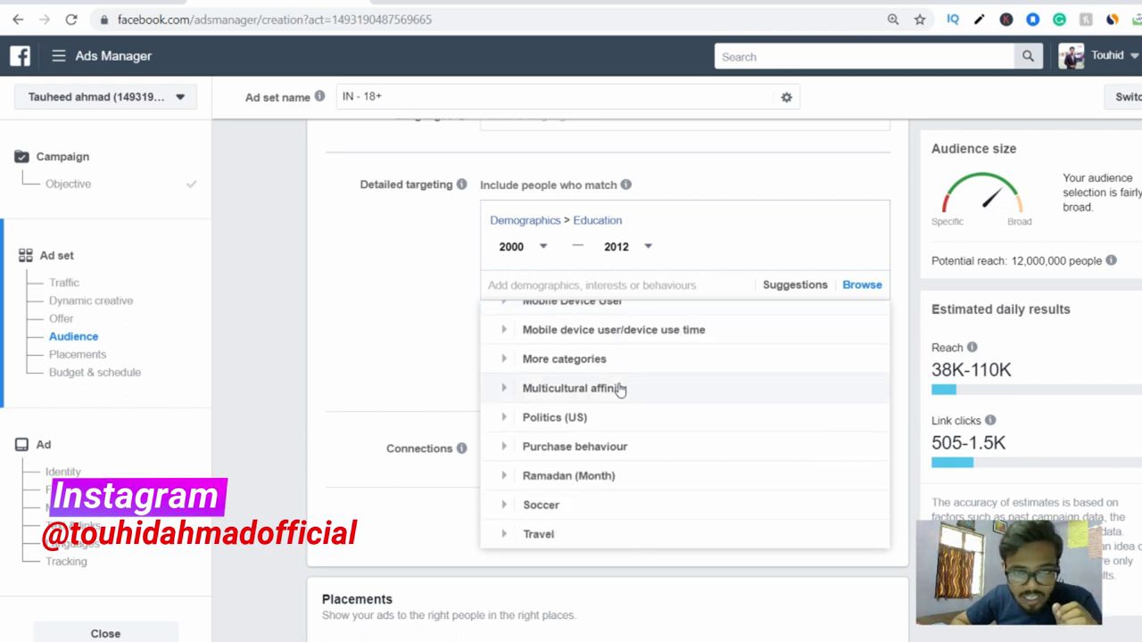
scroll(617, 390, up, 1)
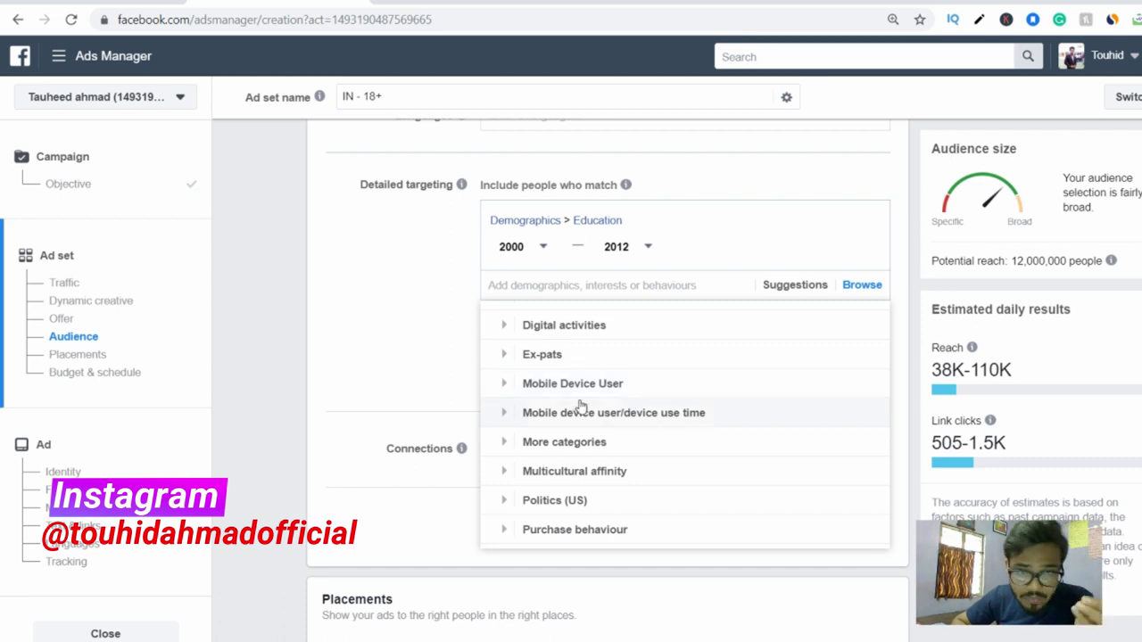
scroll(656, 405, down, 1)
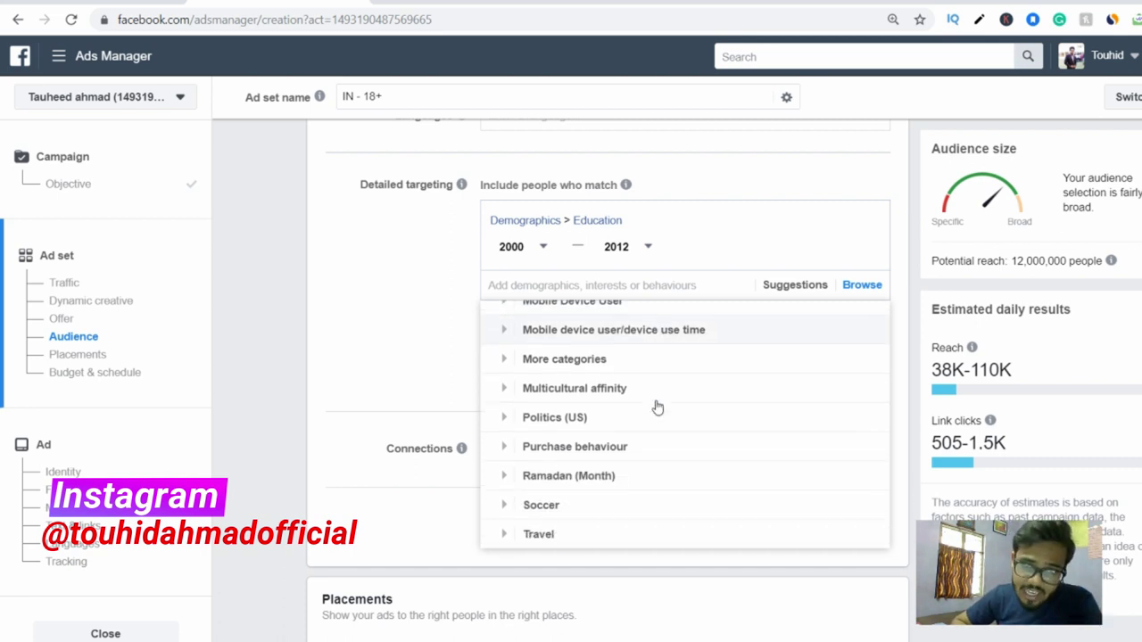
click(556, 312)
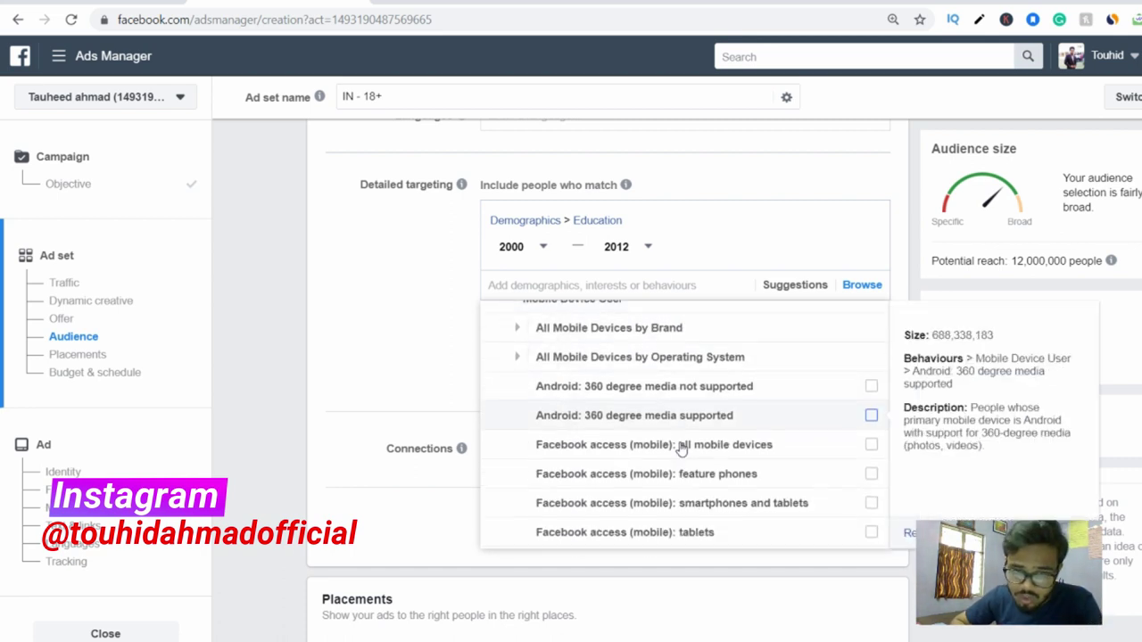
scroll(681, 449, down, 1)
scroll(761, 462, up, 1)
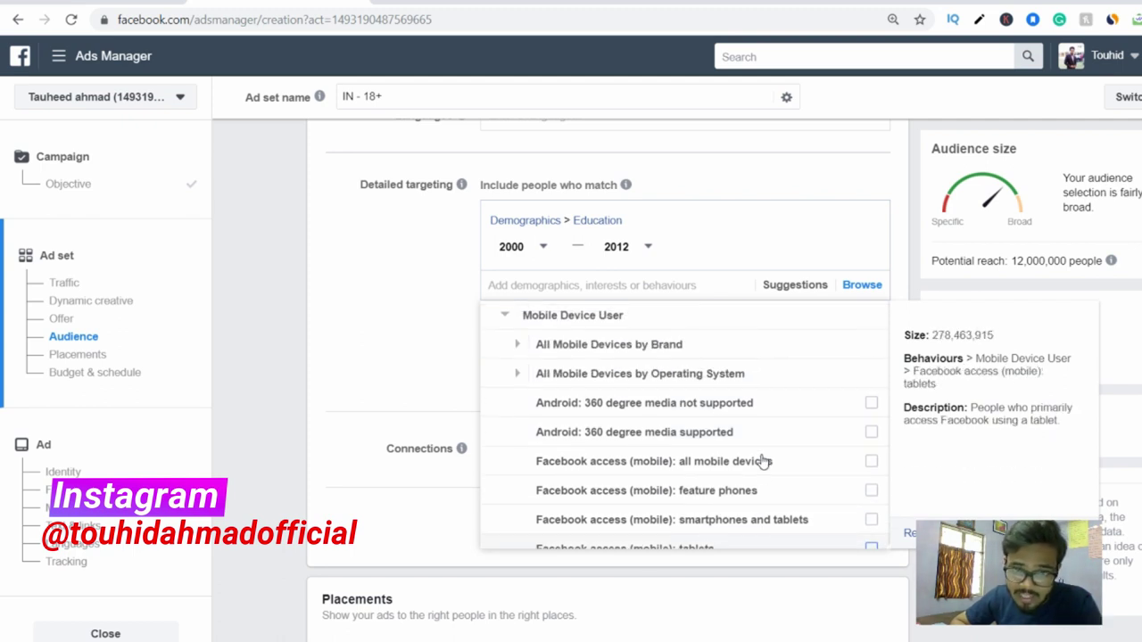
scroll(761, 462, down, 2)
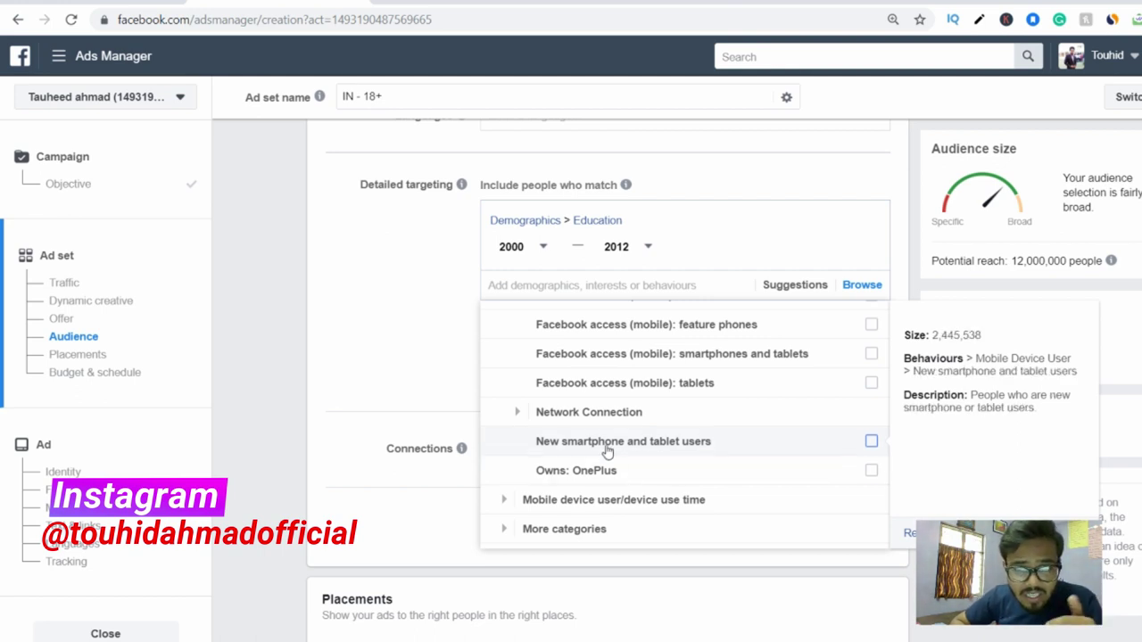
scroll(625, 455, up, 3)
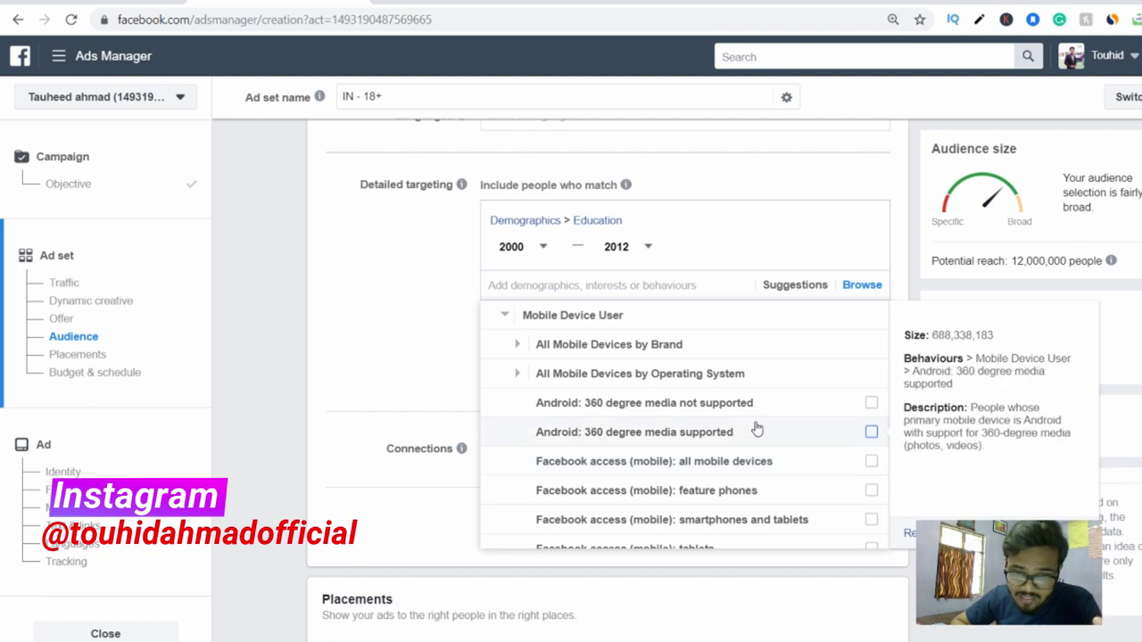
scroll(740, 432, up, 2)
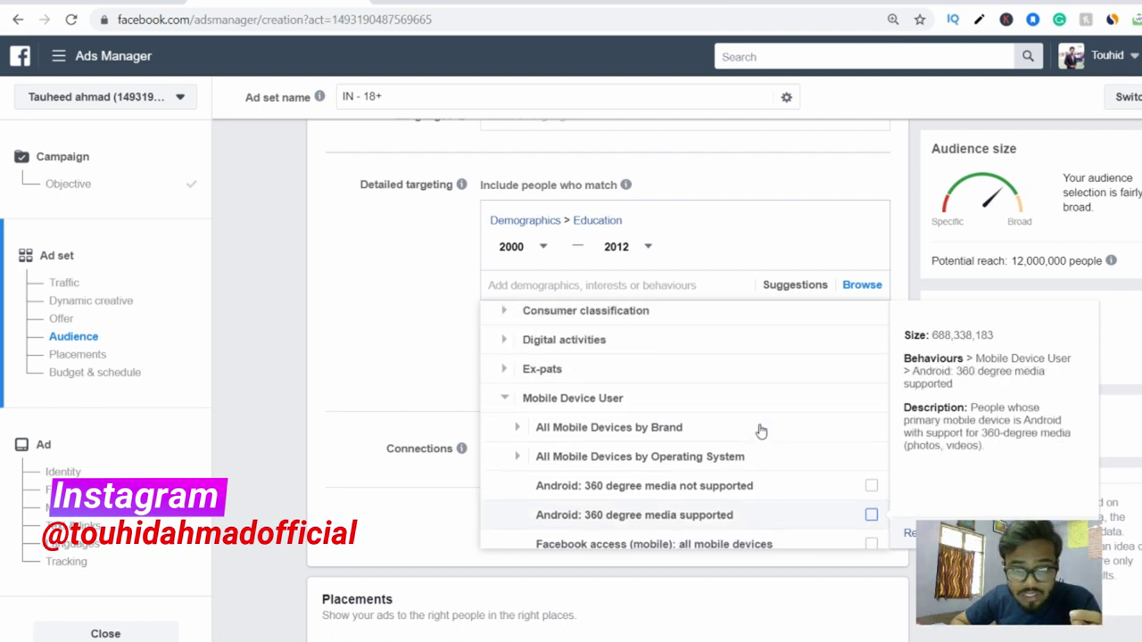
click(513, 401)
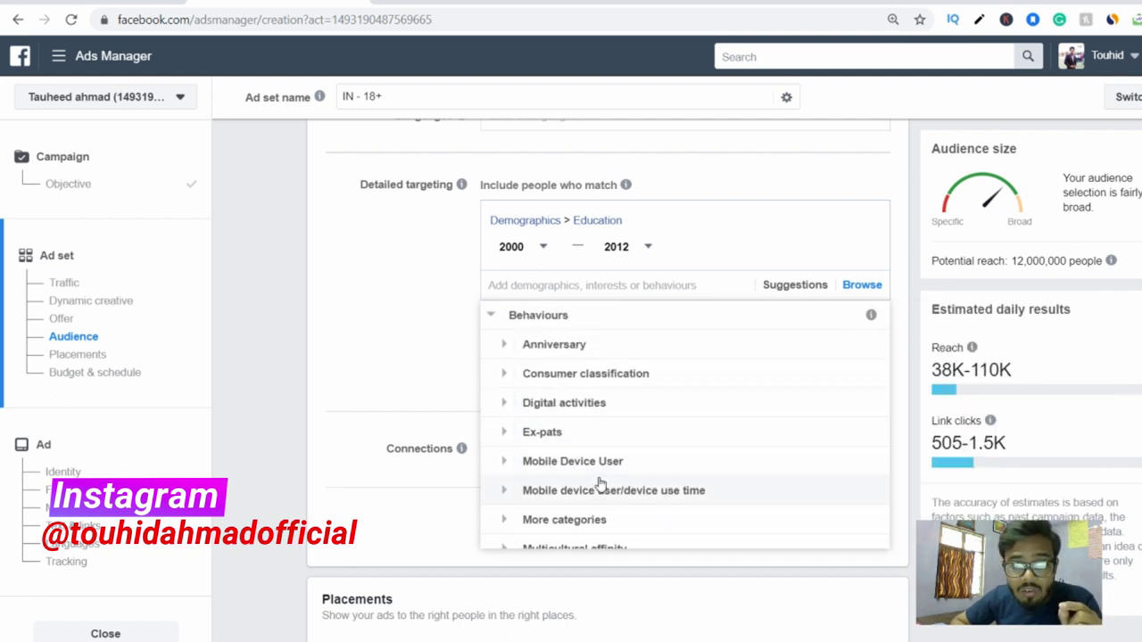
Step: Expand Mobile device user/device use time, examine its usage-duration options such as 1-3 months, and collapse that category
scroll(639, 467, down, 2)
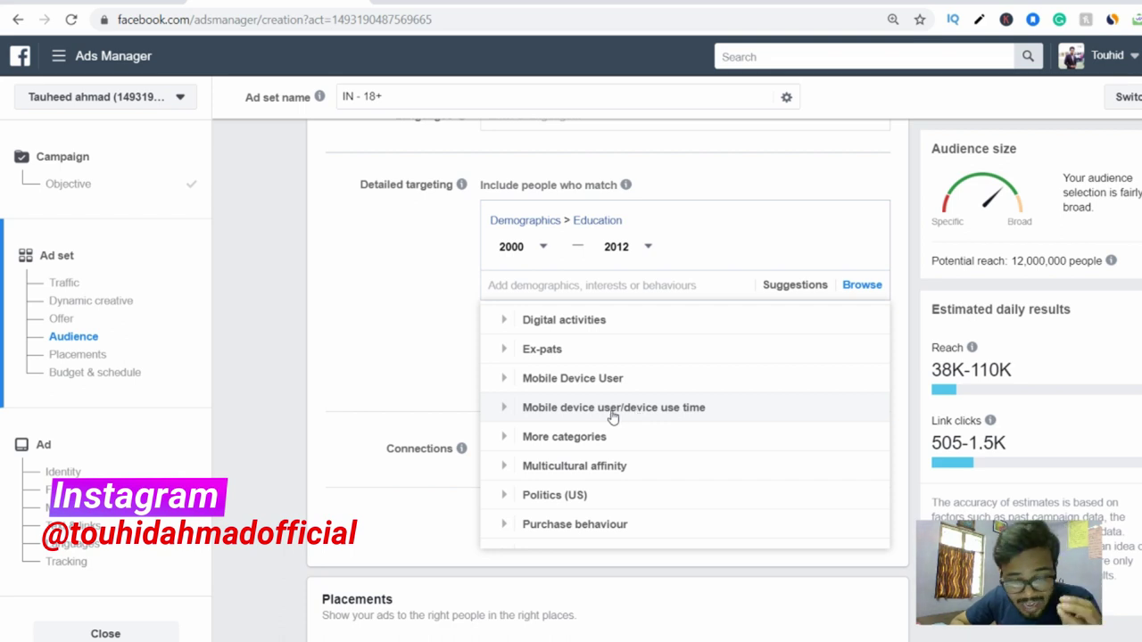
click(613, 408)
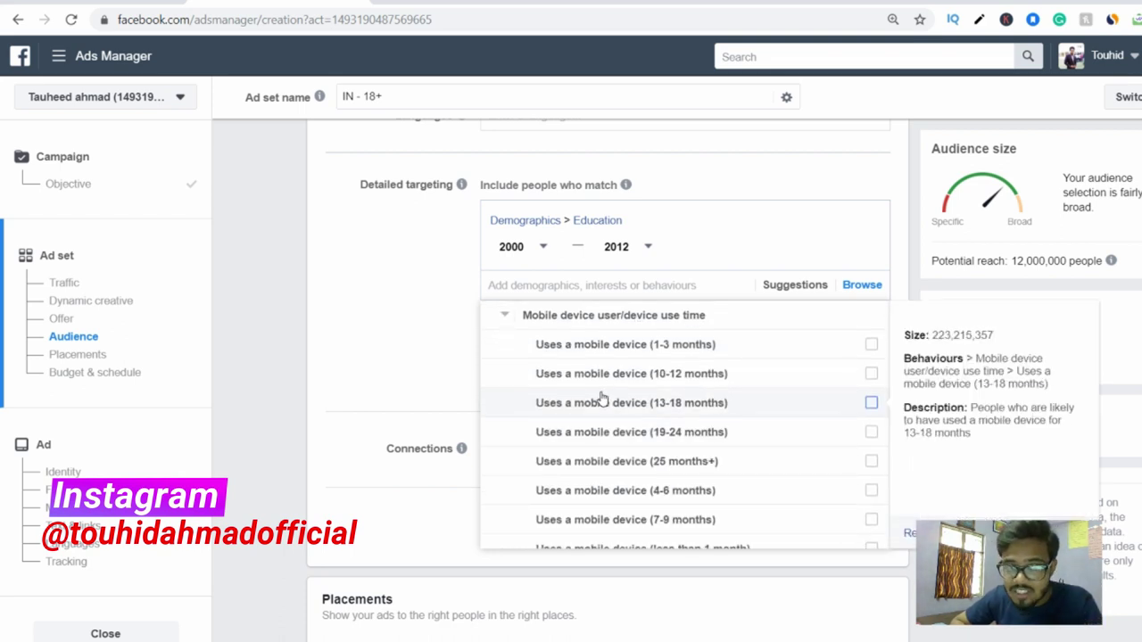
scroll(619, 428, up, 1)
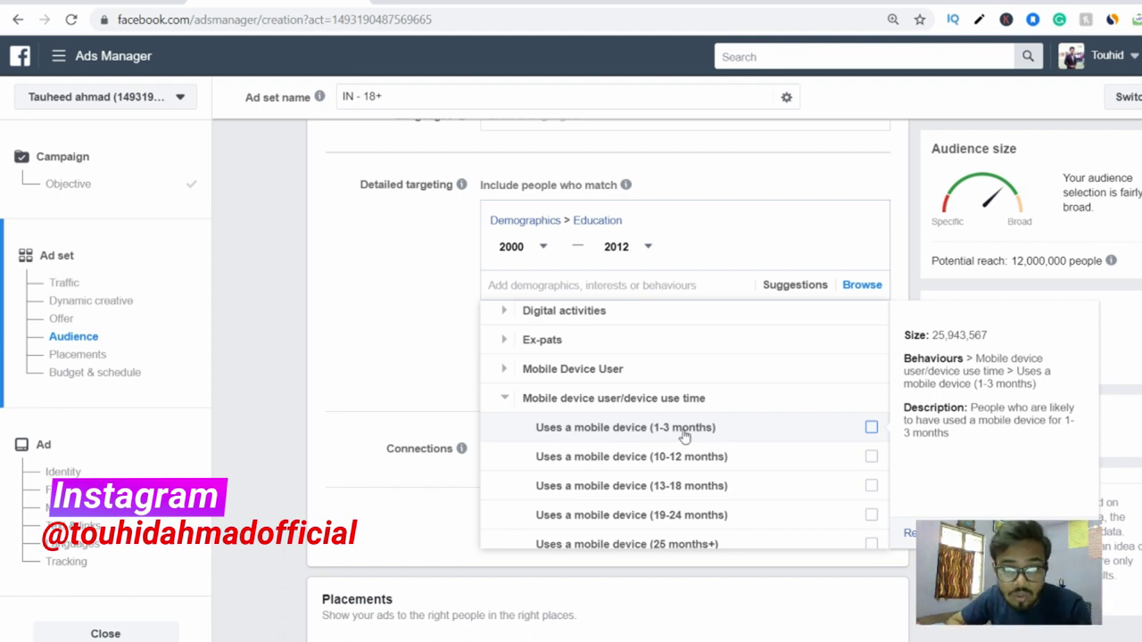
click(505, 401)
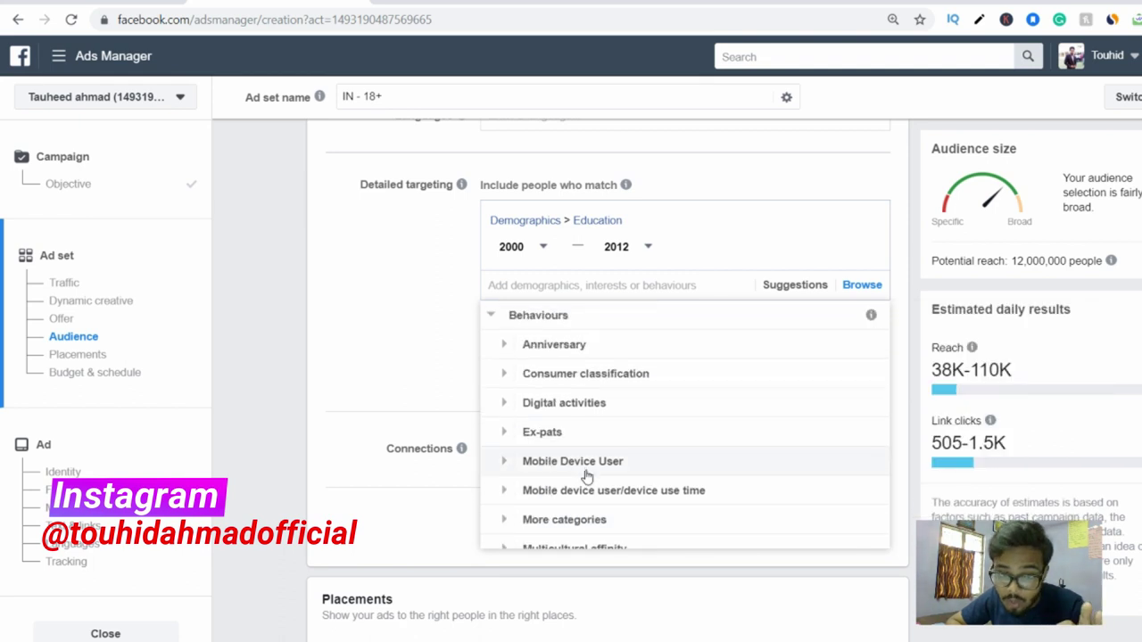
Step: Expand Purchase behaviour, examine the Engaged shoppers option, and collapse that category
scroll(611, 486, down, 1)
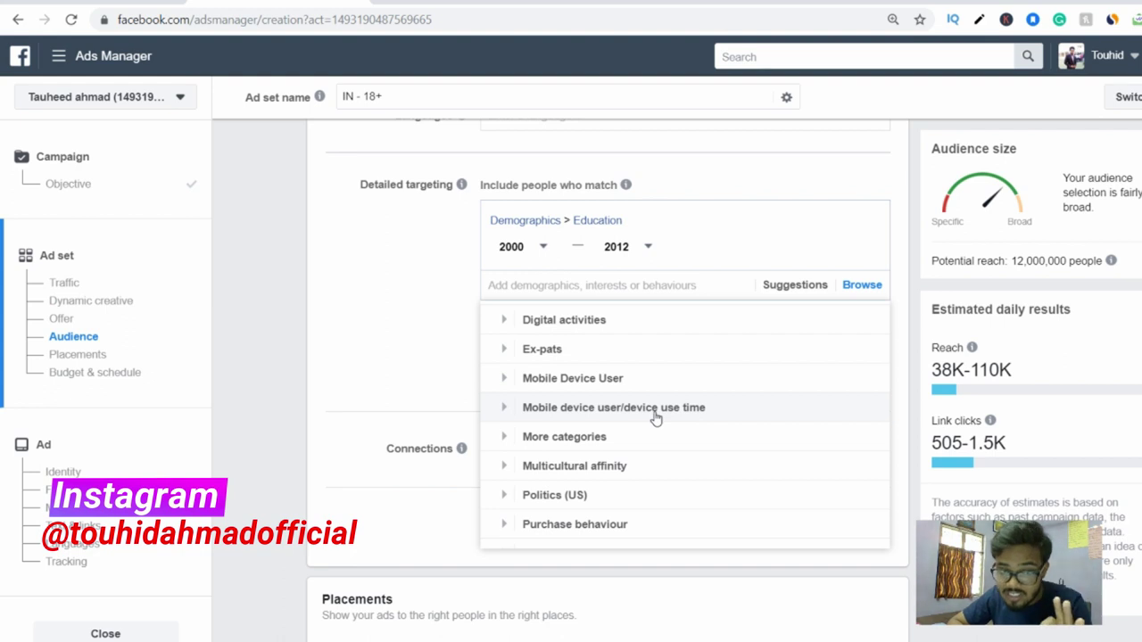
scroll(657, 416, down, 1)
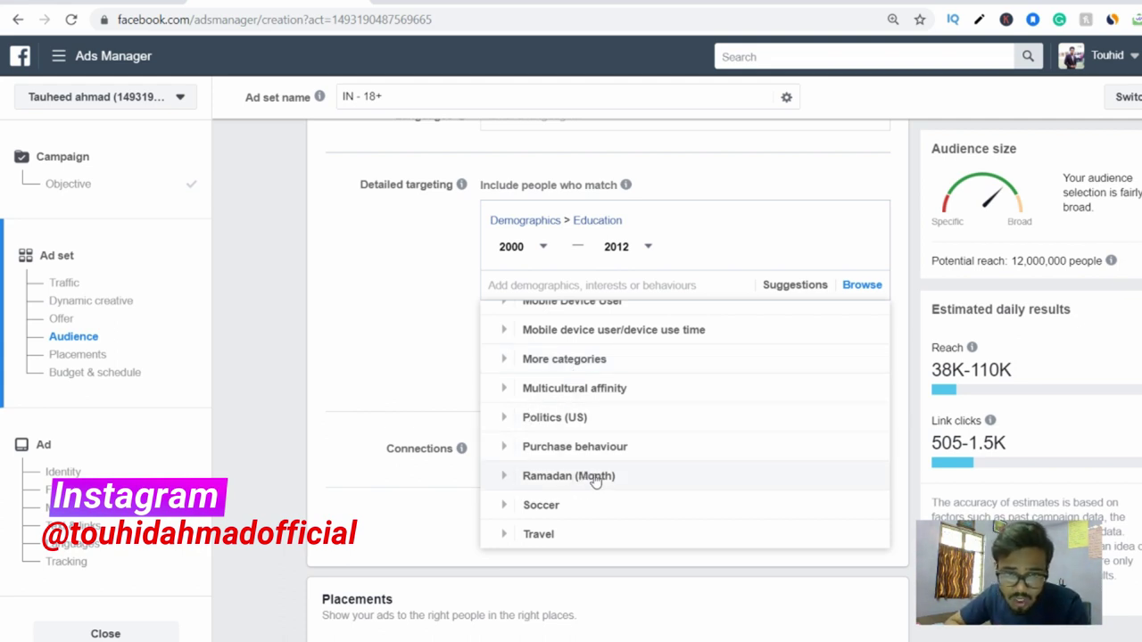
click(639, 451)
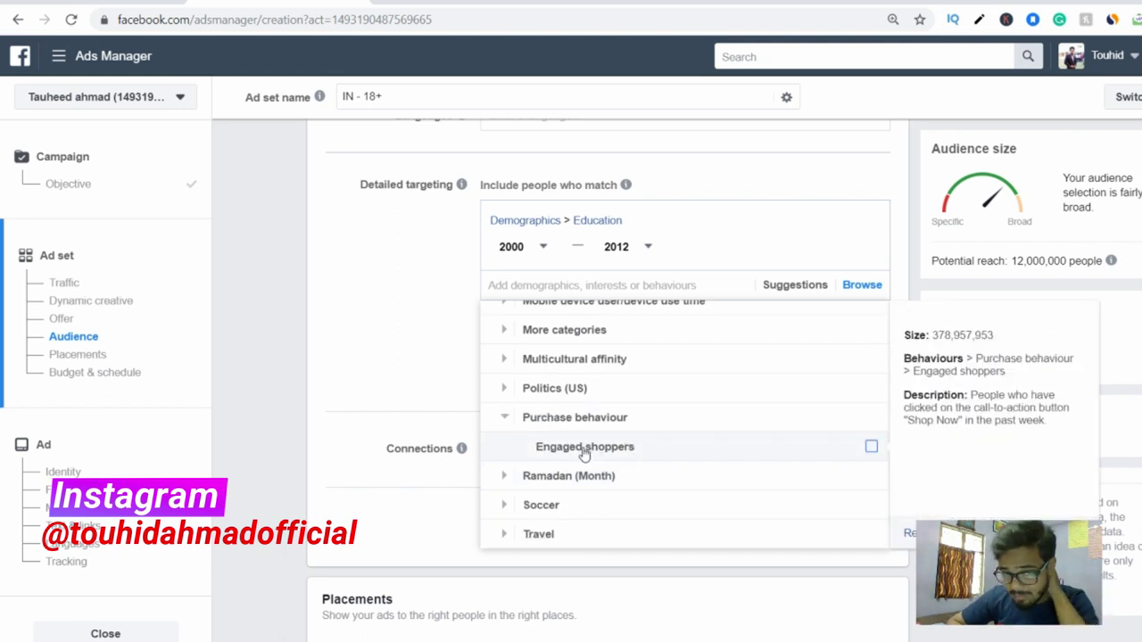
click(516, 426)
scroll(515, 427, up, 2)
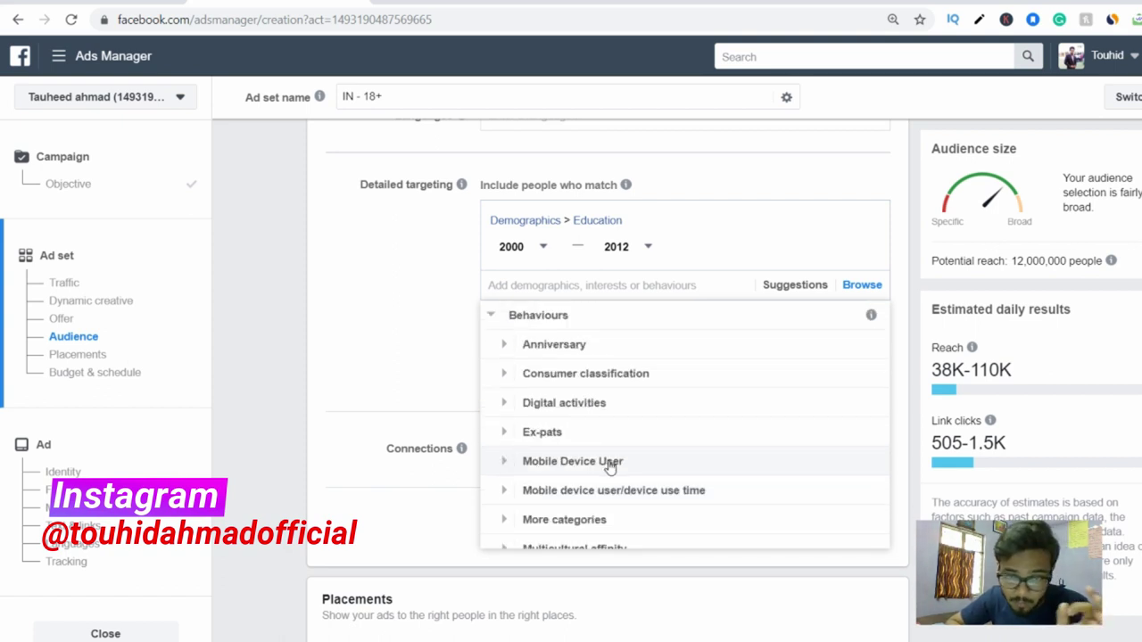
Step: Expand Travel, examine the commuter, frequent traveller and returned traveller options, and collapse that category
scroll(612, 468, down, 1)
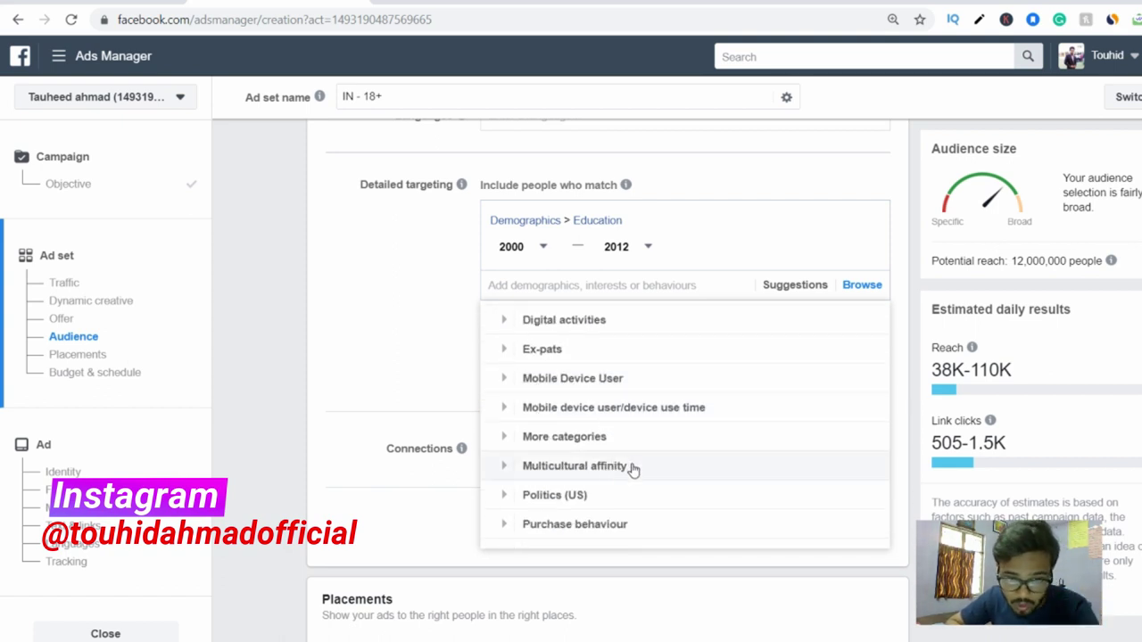
scroll(633, 470, down, 1)
scroll(632, 470, down, 1)
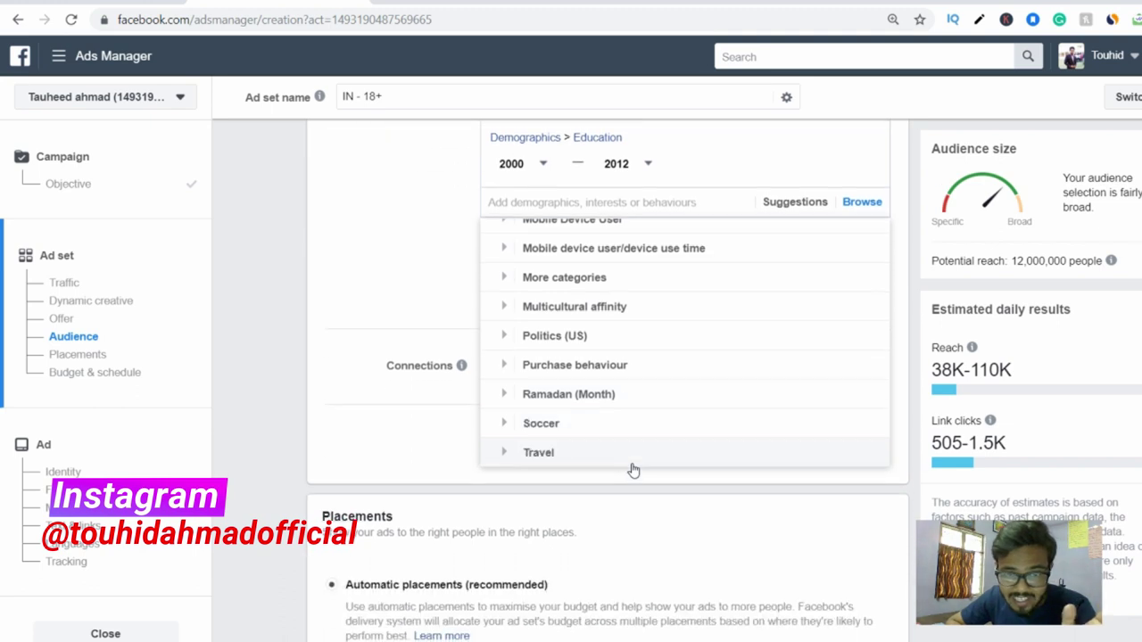
click(579, 451)
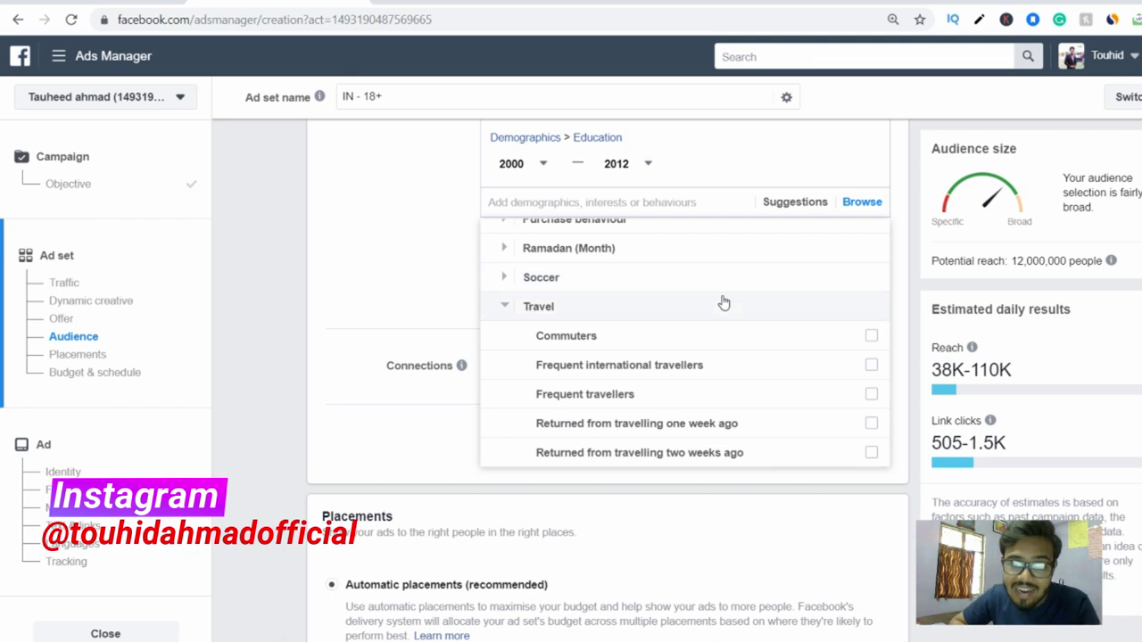
mouse_move(600, 339)
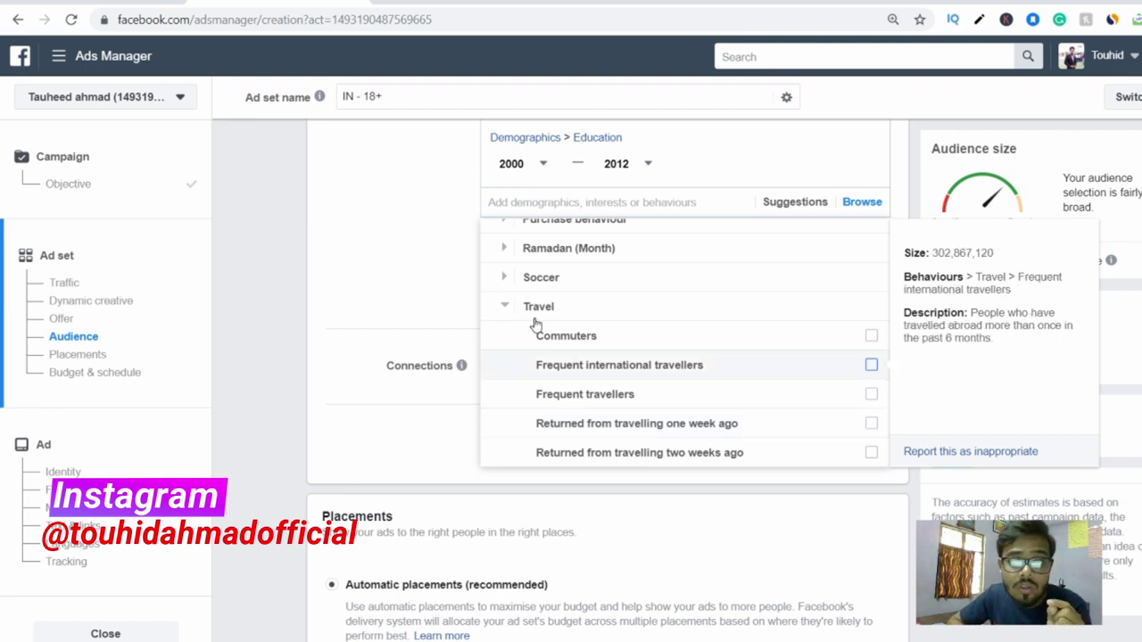
click(504, 306)
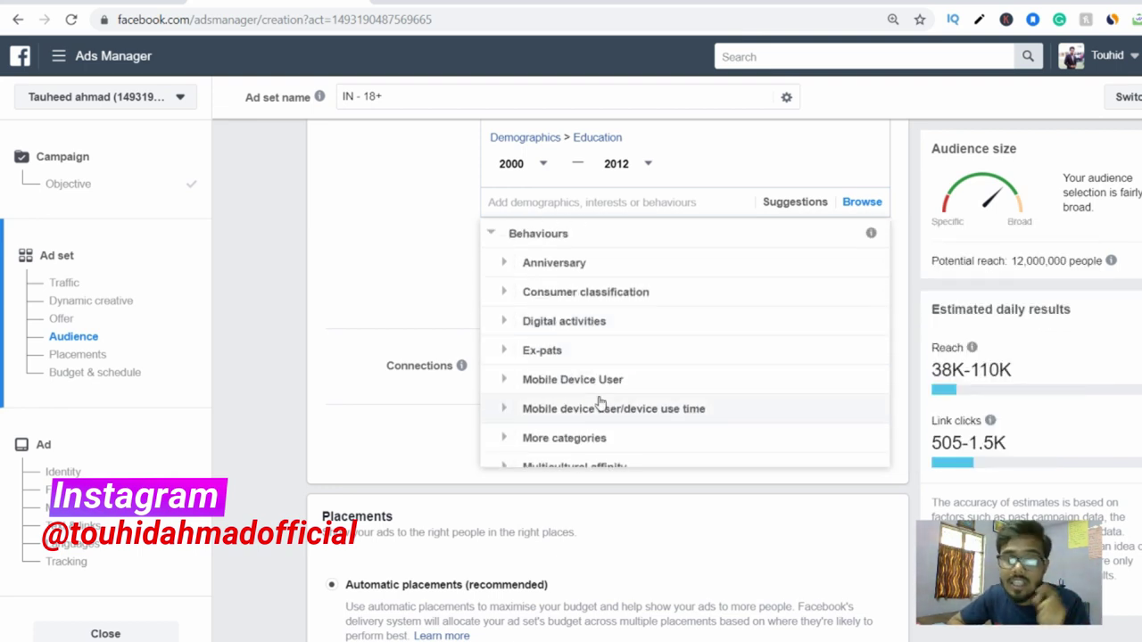
Step: Collapse Behaviours, briefly view the top-level Interests categories, and collapse Interests again
scroll(602, 402, up, 1)
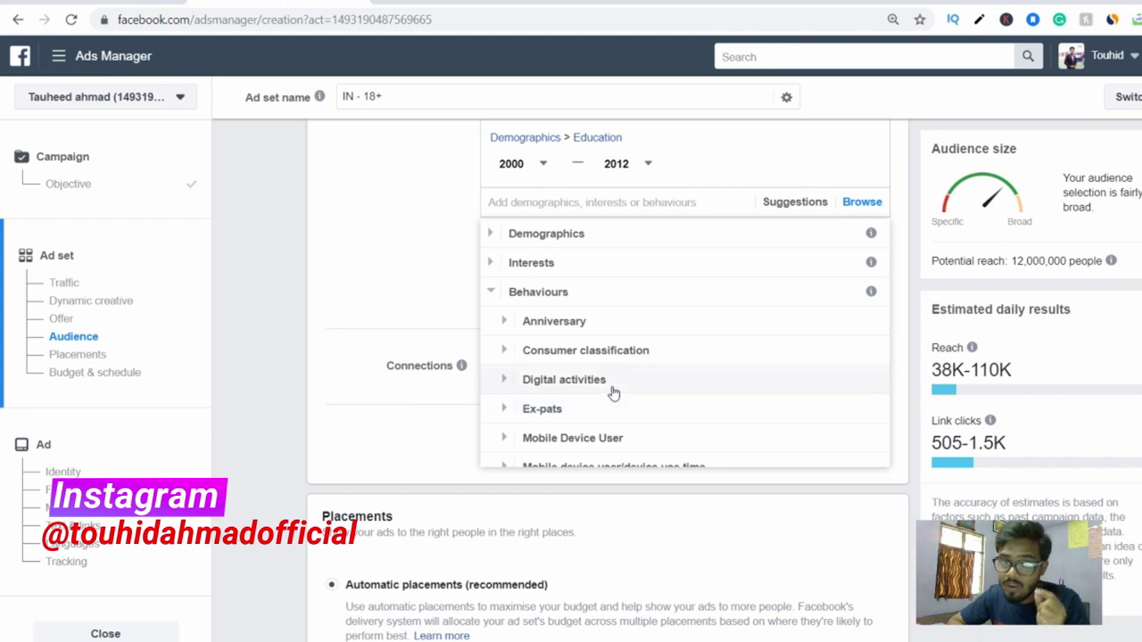
click(493, 290)
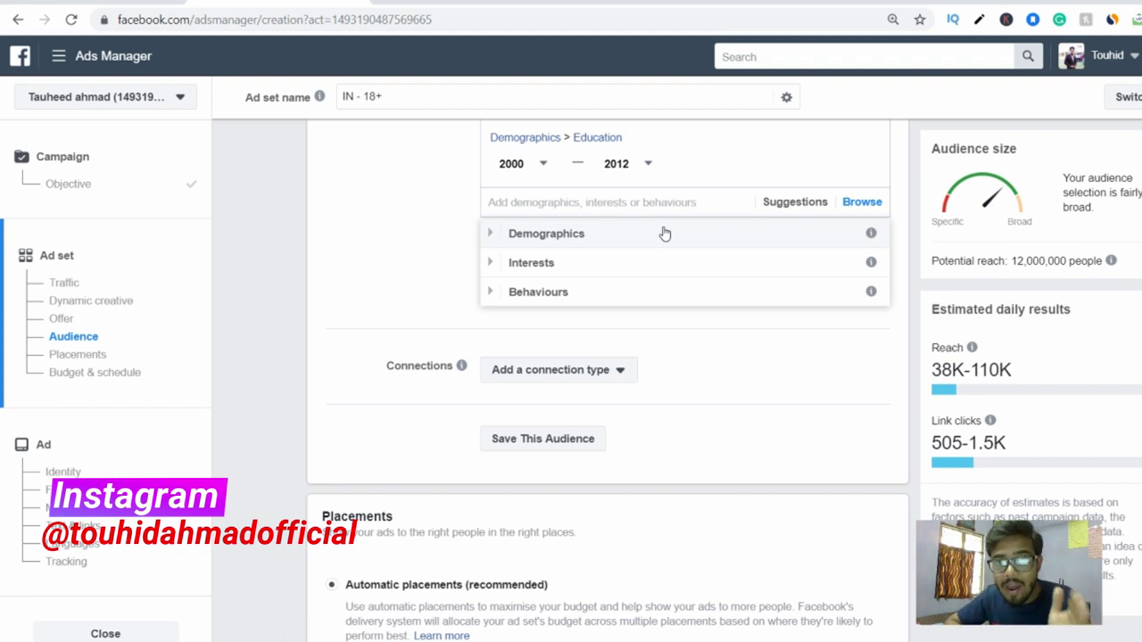
click(545, 270)
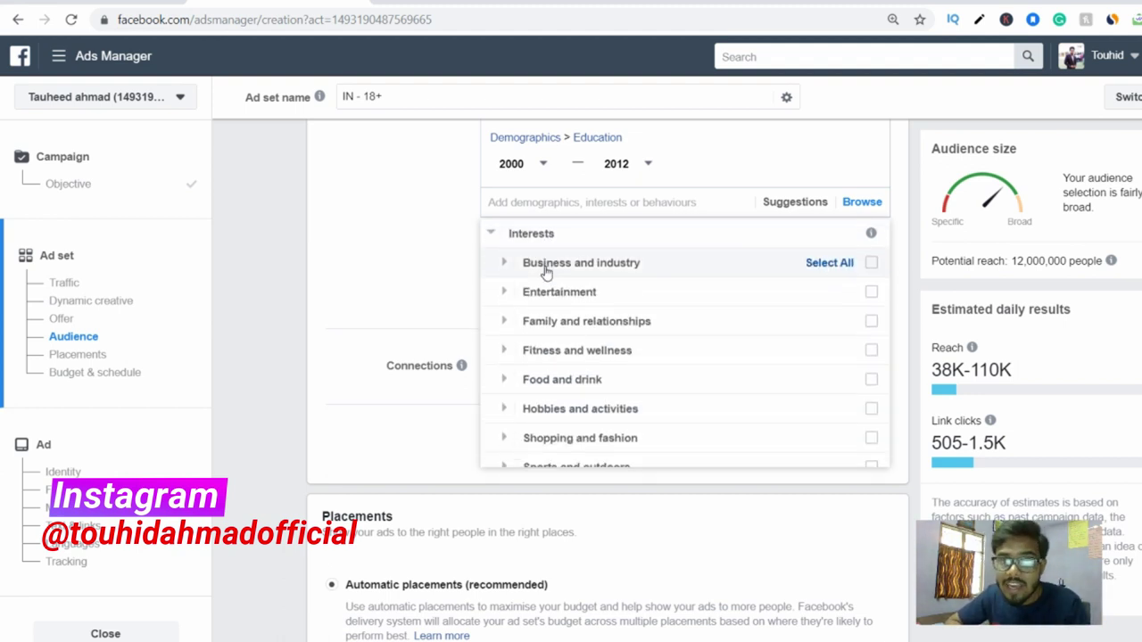
click(494, 236)
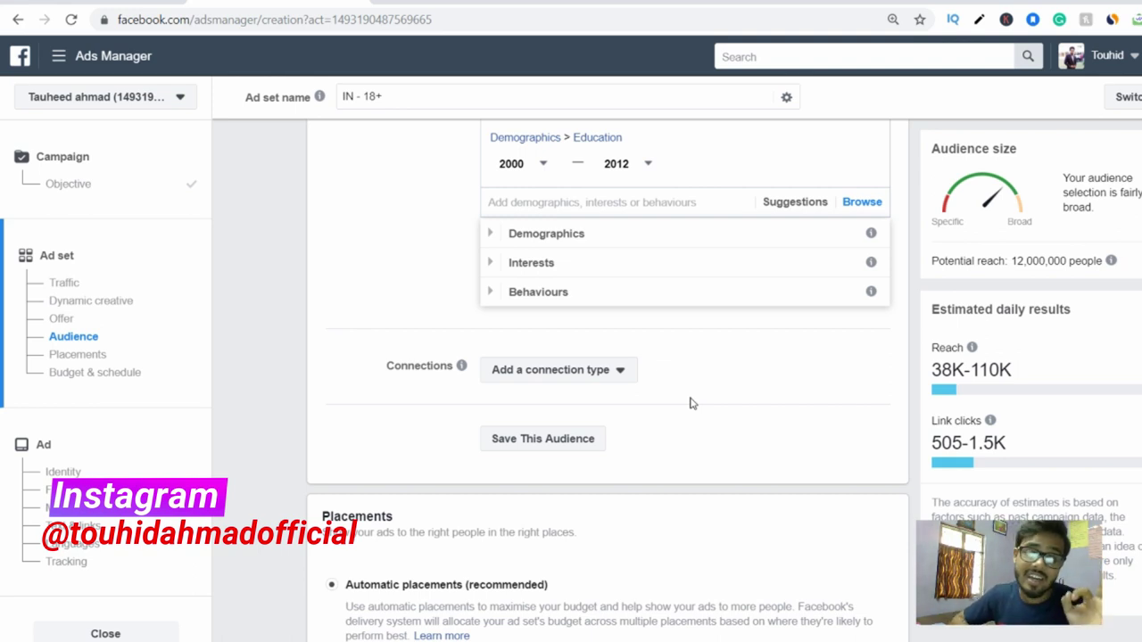
scroll(700, 407, up, 1)
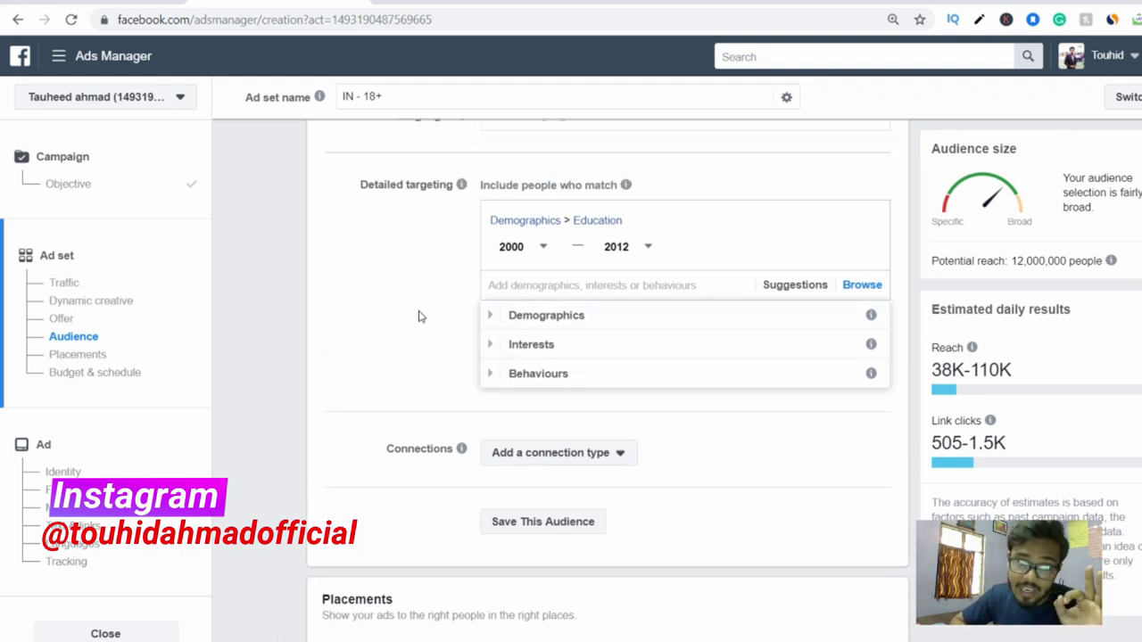